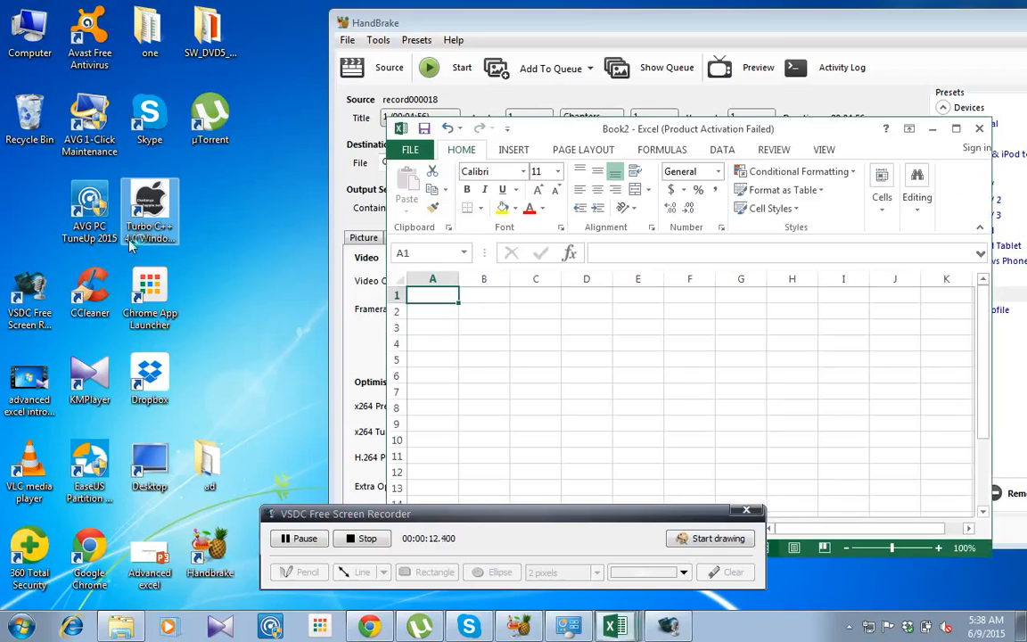
Maximize the workbook window and move the active cell across and down the sheet to W37.
click(955, 128)
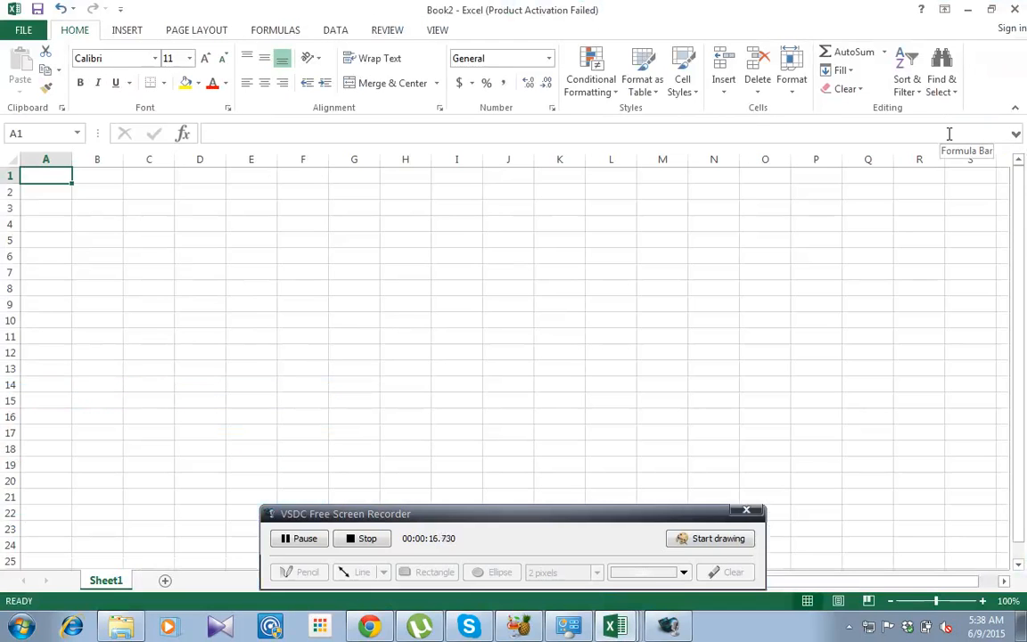
key(Down)
key(Down)
key(Down)
key(Down)
key(Down)
key(Down)
key(Down)
key(Down)
key(Right)
key(Right)
key(Right)
key(Right)
key(Right)
key(Right)
key(Right)
key(Right)
key(Right)
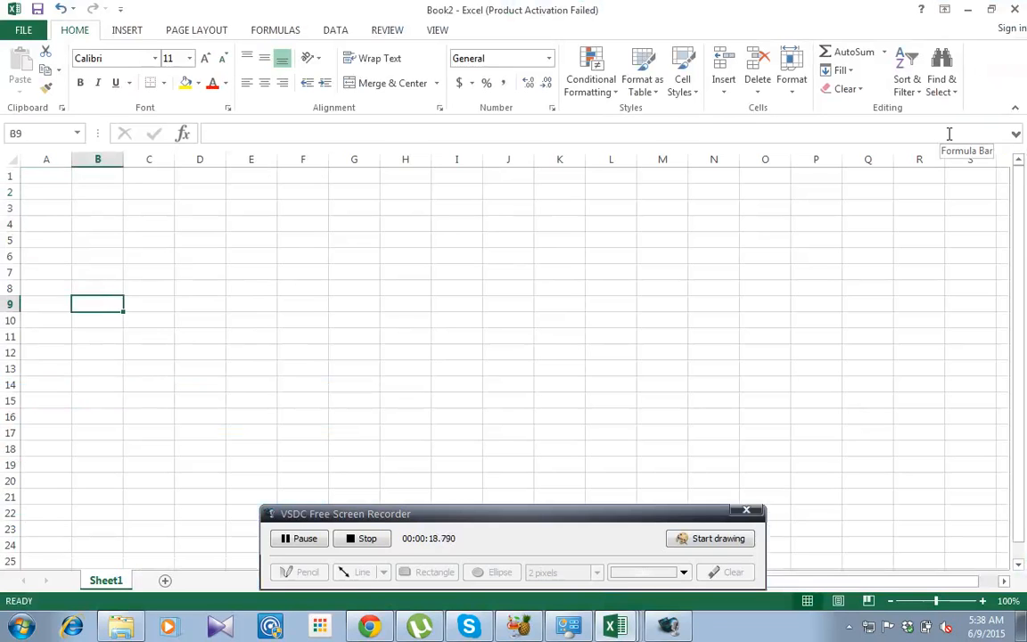
key(Right)
key(Right)
key(Right)
key(Right)
key(Right)
key(Right)
key(Right)
key(Right)
key(Right)
key(Right)
key(Right)
key(Right)
key(Right)
key(Down)
key(Down)
key(Down)
key(Down)
key(Down)
key(Down)
key(Down)
key(Down)
key(Down)
key(Down)
key(Down)
key(Down)
key(Down)
key(Down)
key(Down)
key(Down)
key(Down)
key(Down)
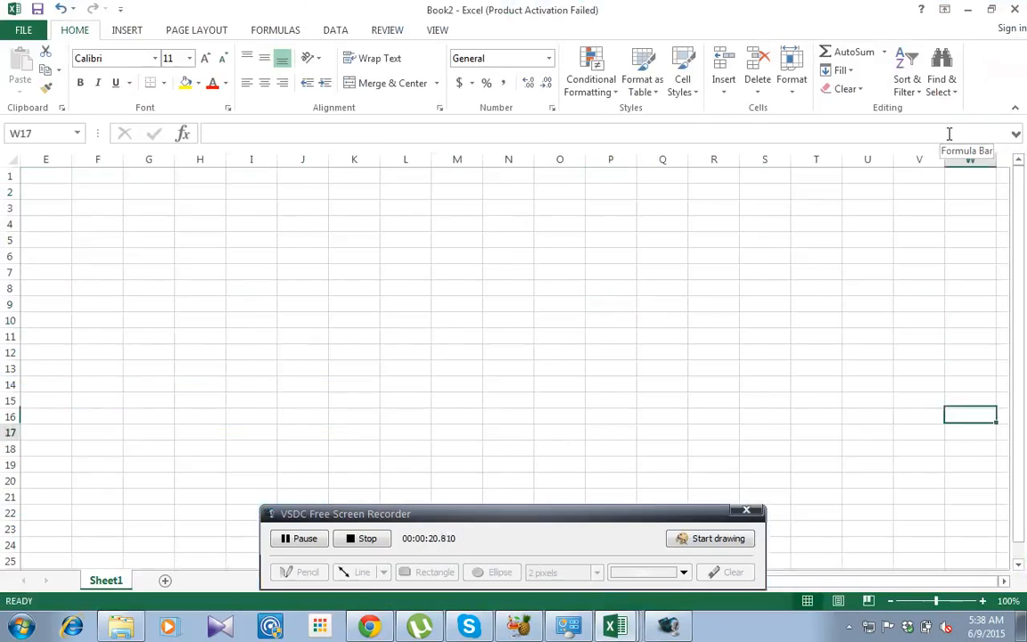
key(Down)
key(Down)
key(Down)
key(Down)
key(Down)
key(Down)
key(Down)
key(Down)
key(Down)
key(Down)
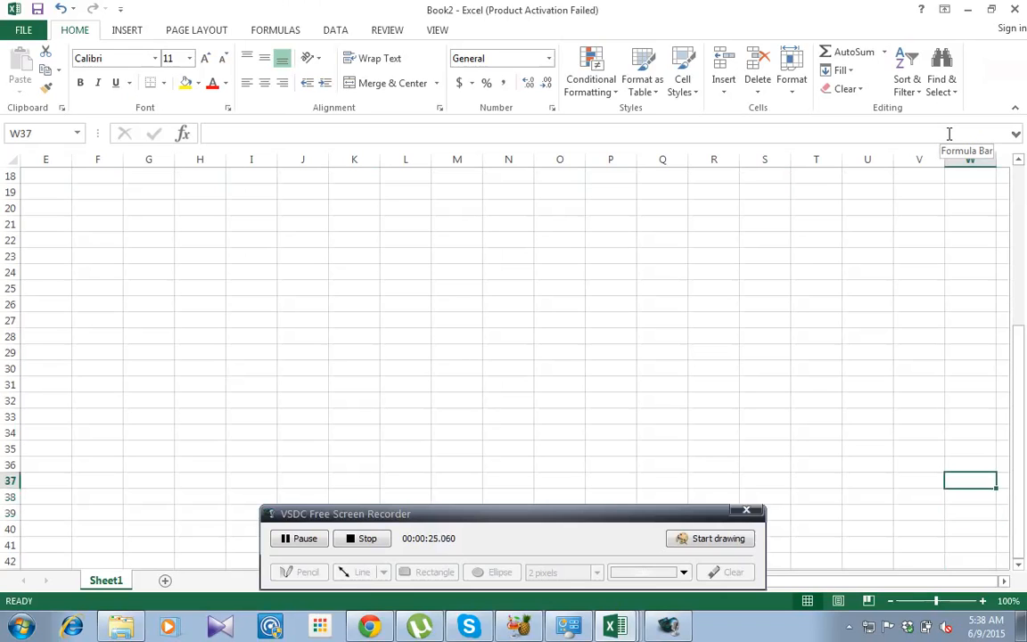
Return to cell A1 and insert a new worksheet in front of Sheet1.
key(ctrl+Home)
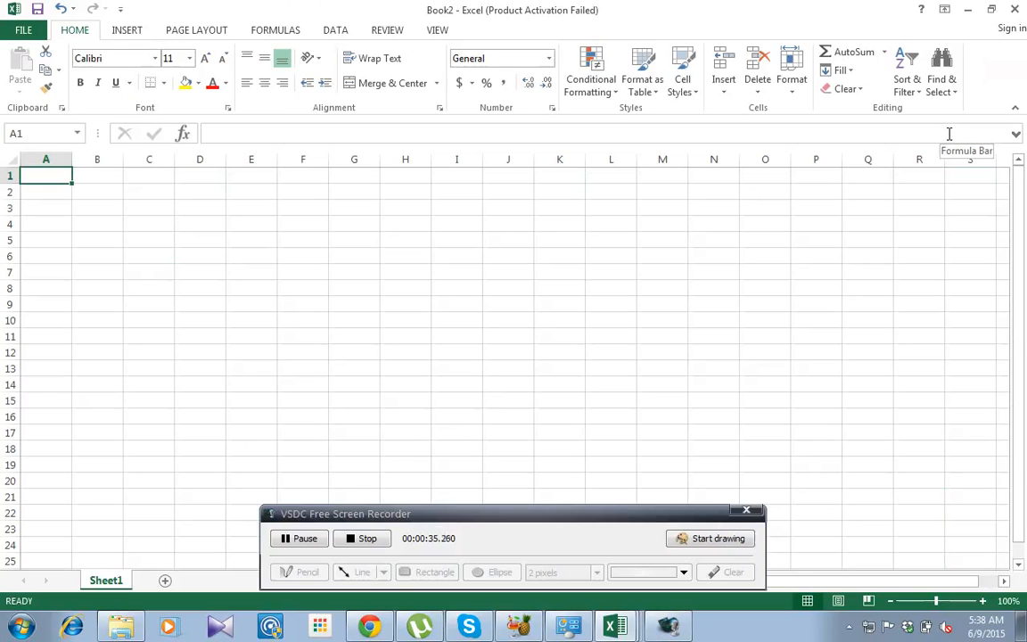
key(shift+F11)
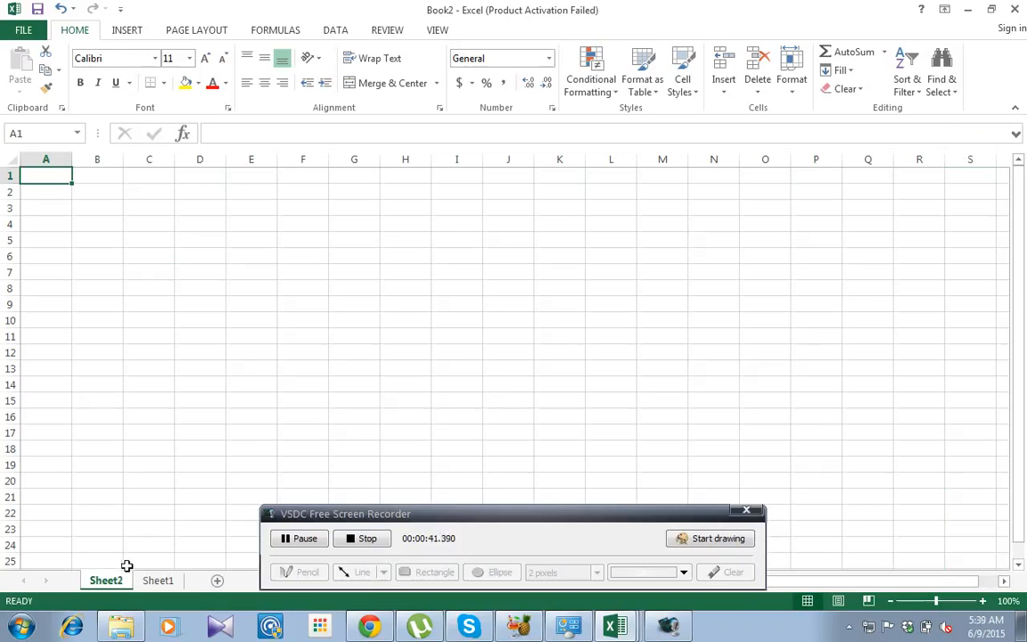
Select the whole of row 15 starting from D15, and after it the whole of column E starting from E8.
click(223, 401)
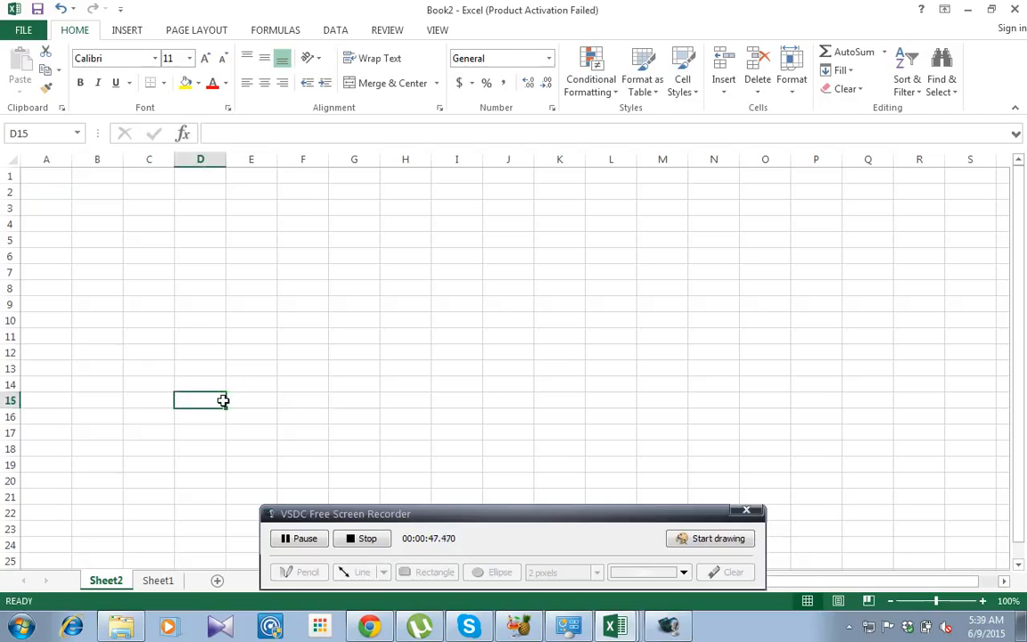
key(shift+space)
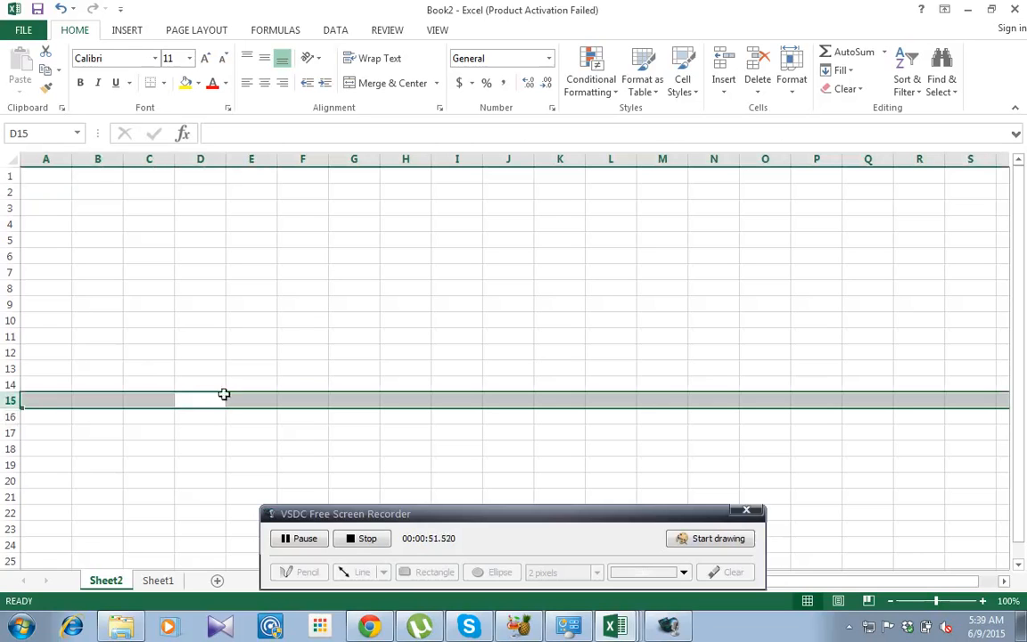
click(248, 292)
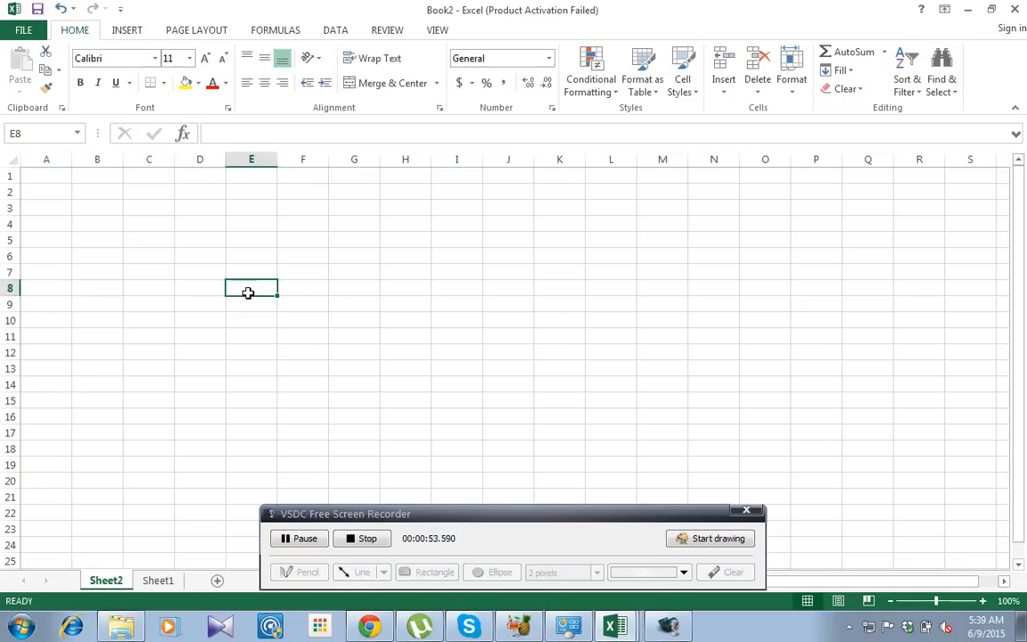
key(ctrl+space)
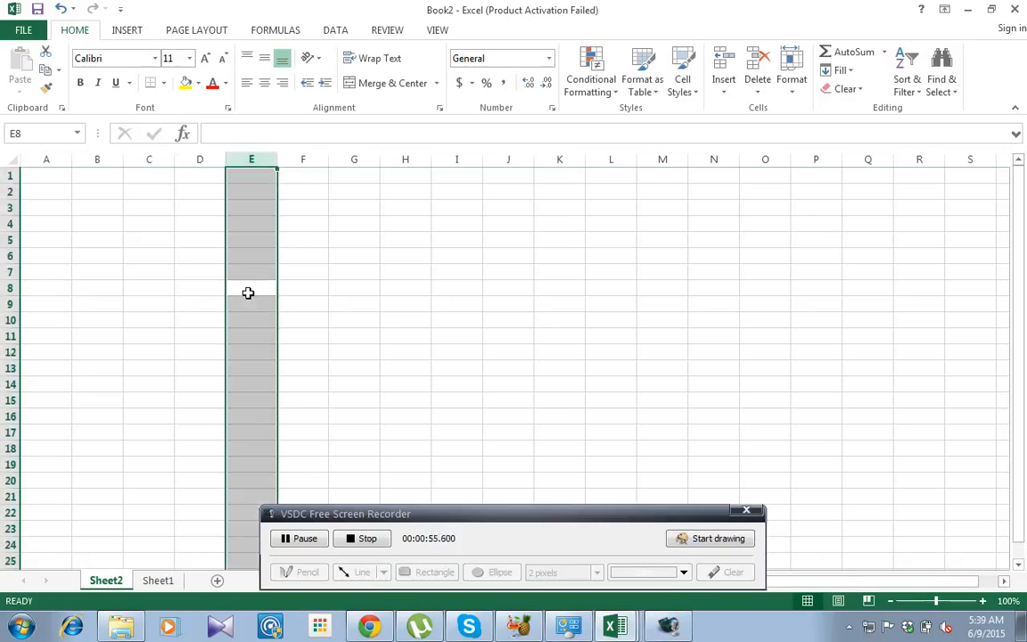
Enter the text "bvjhvbsjhbv" in cell F5 and reselect that cell.
click(326, 245)
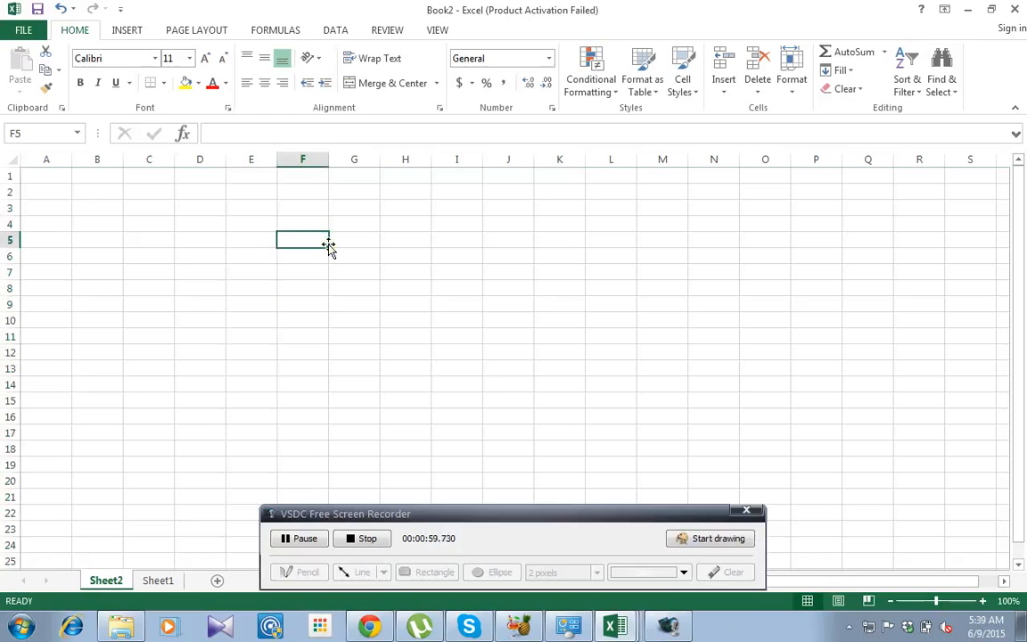
text(bvjhvbsjhbv)
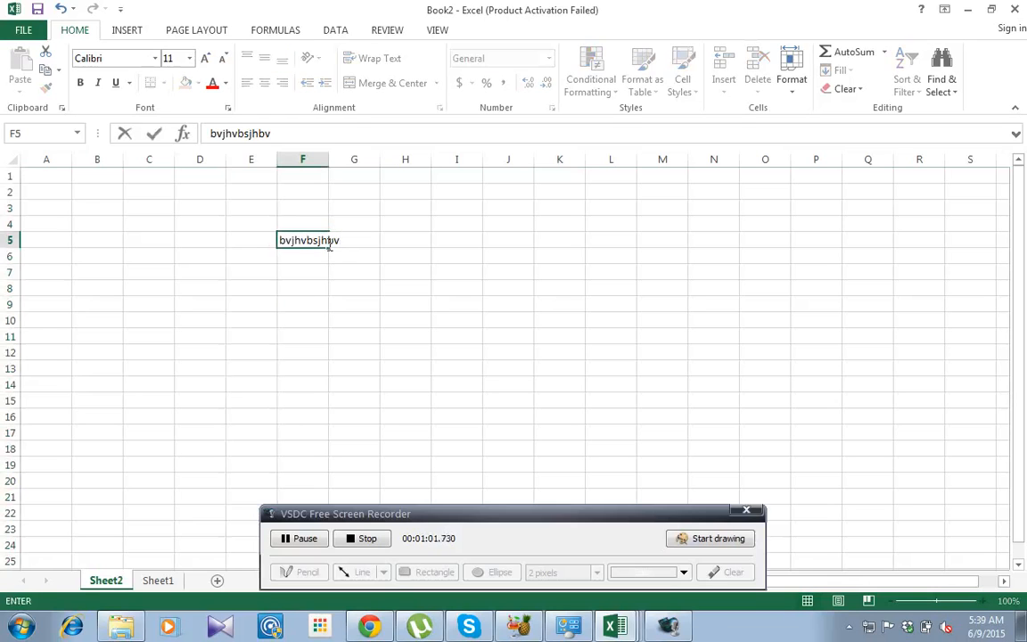
key(Return)
click(329, 246)
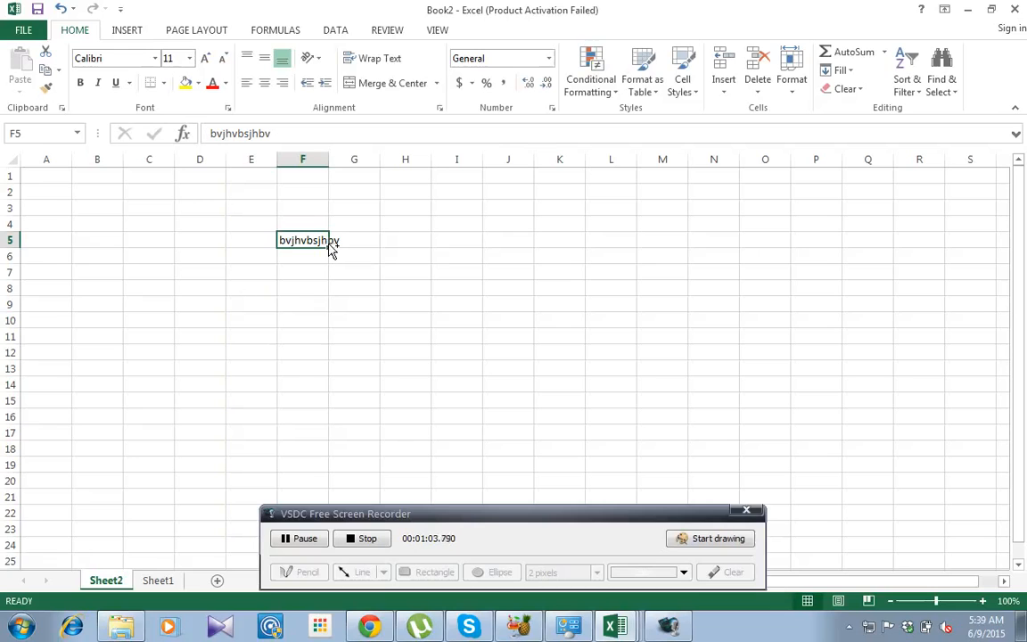
Delete the entire row containing the text in F5.
key(ctrl+minus)
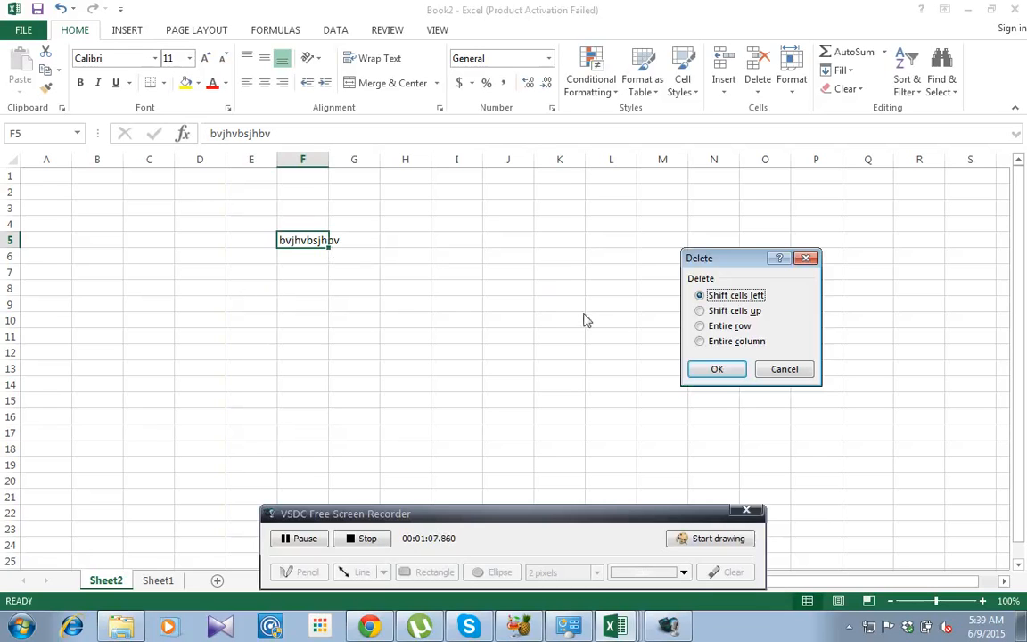
click(710, 327)
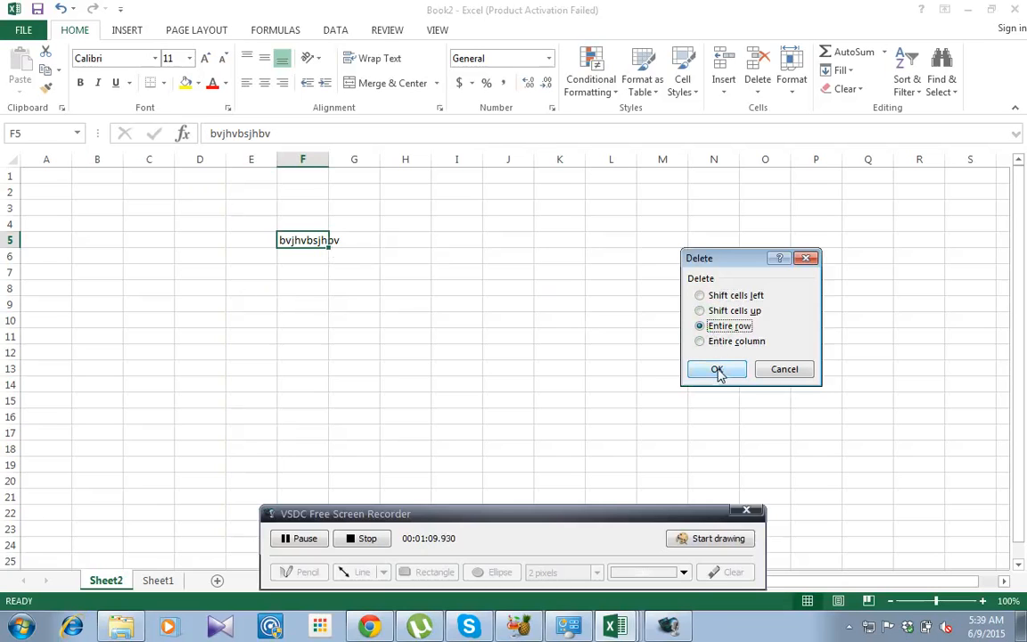
click(718, 369)
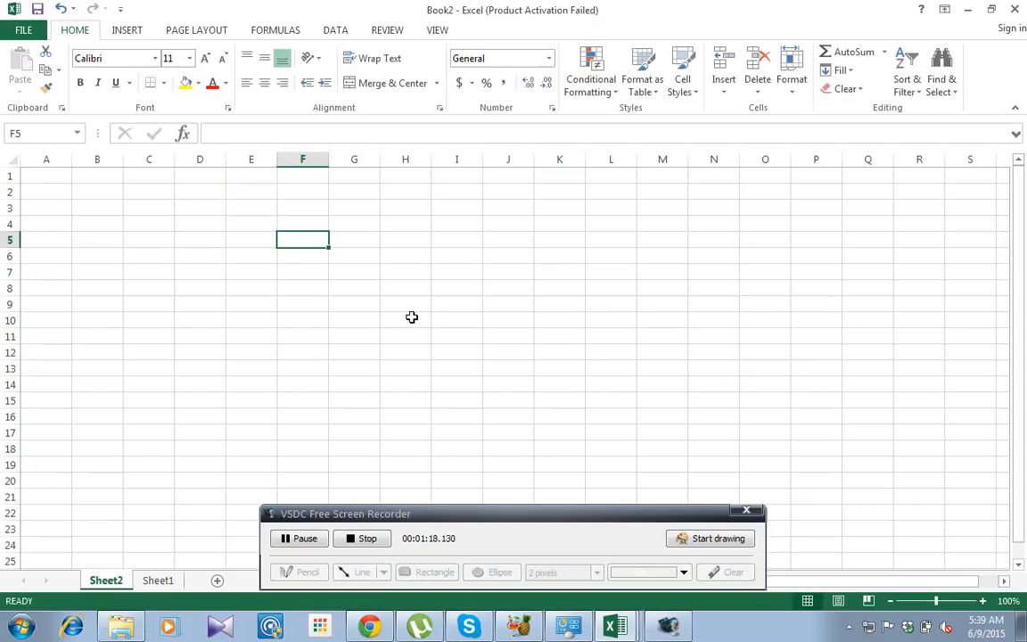
Insert a blank cell at F5 with the Shift cells right option.
key(ctrl+shift+equal)
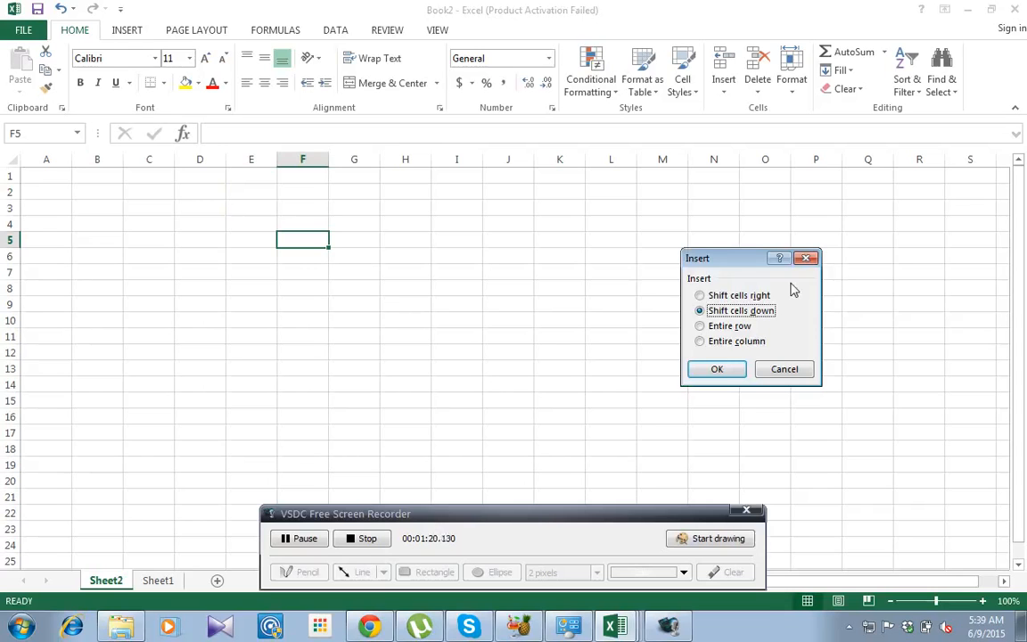
click(724, 295)
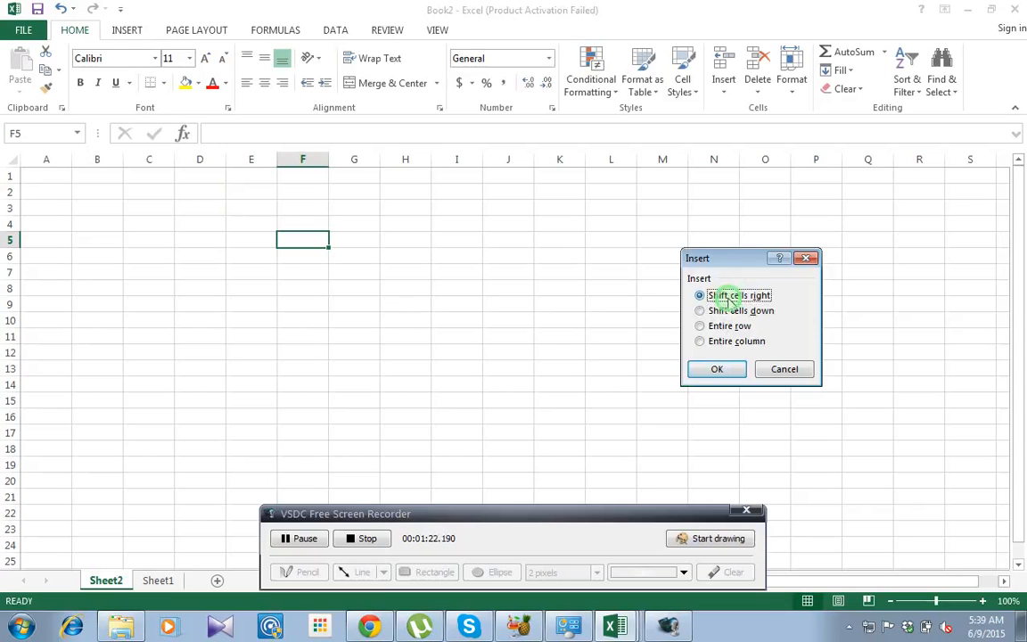
click(727, 368)
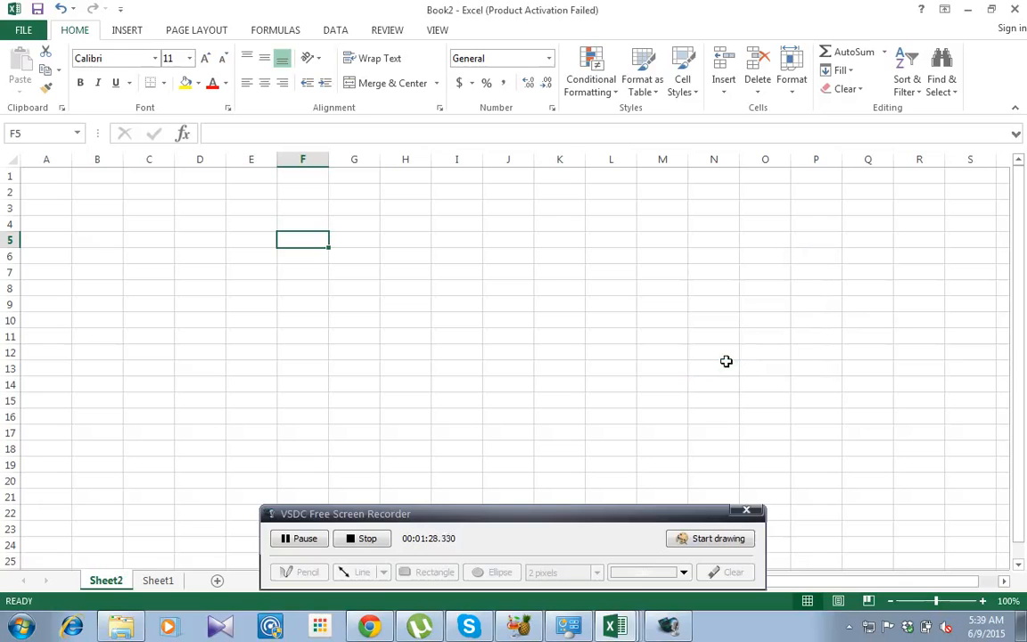
Extend the selection from F5 down to F13, and finish by selecting the single cell N9.
key(shift+Down)
key(shift+Down)
key(shift+Down)
key(shift+Down)
key(shift+Down)
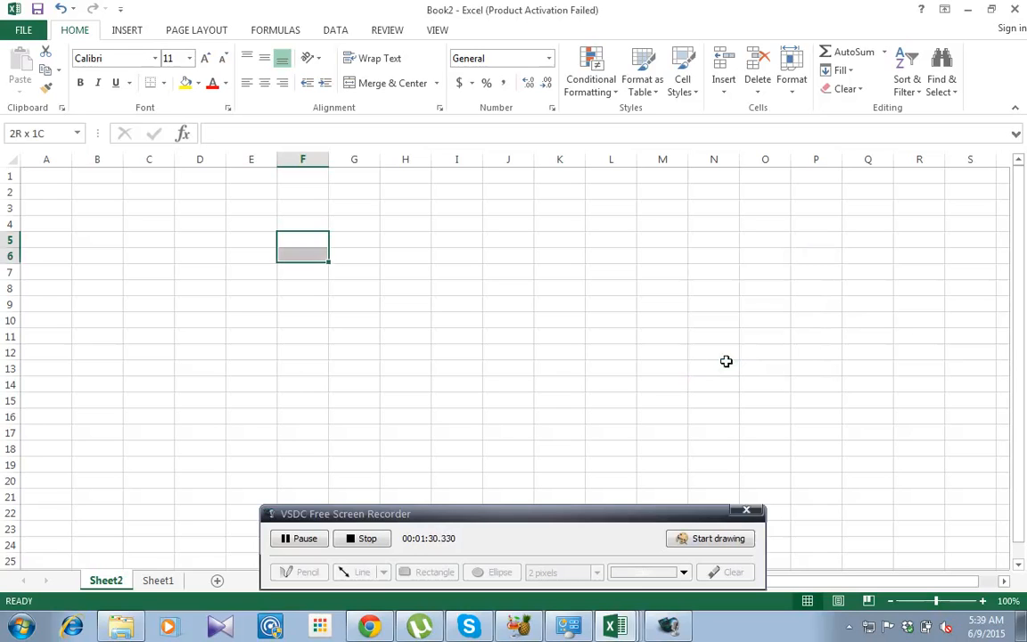
key(shift+Down)
key(shift+Down)
key(shift+Down)
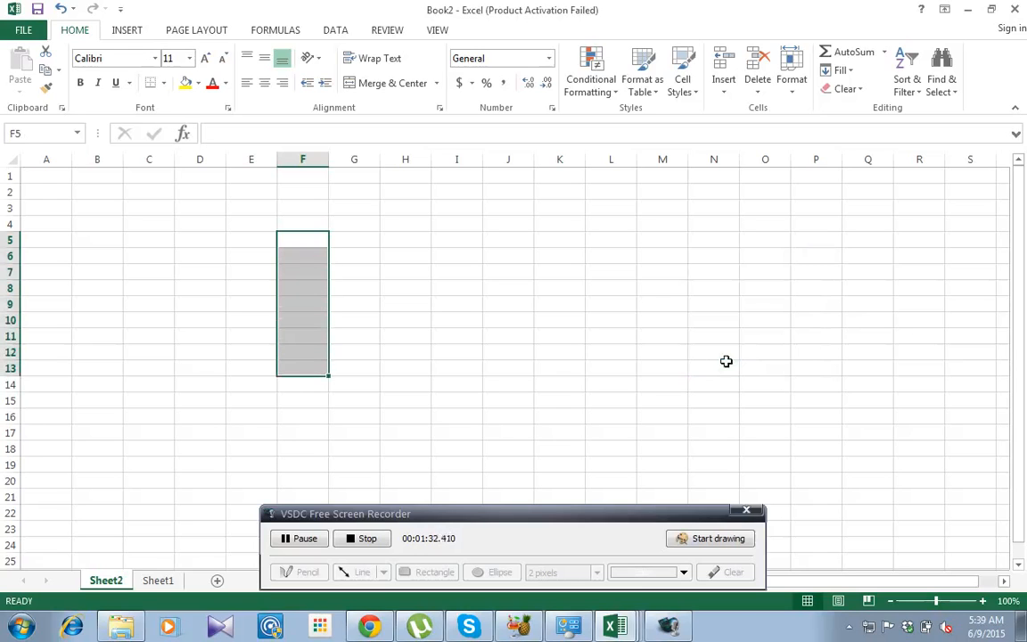
click(736, 304)
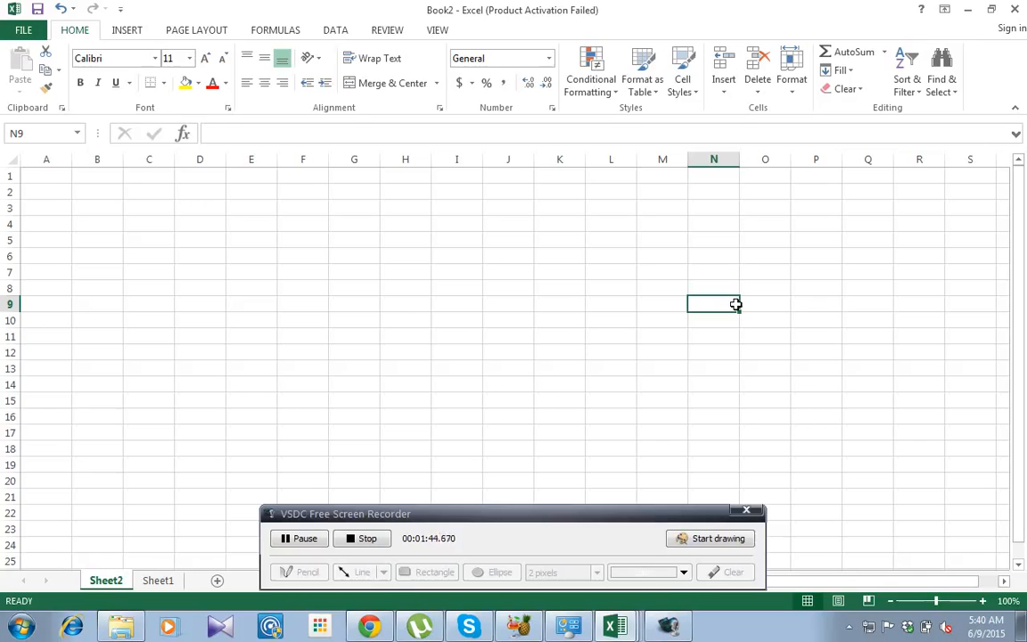
Enter the numbers 1 to 5 down column L in cells L7 to L11.
click(601, 269)
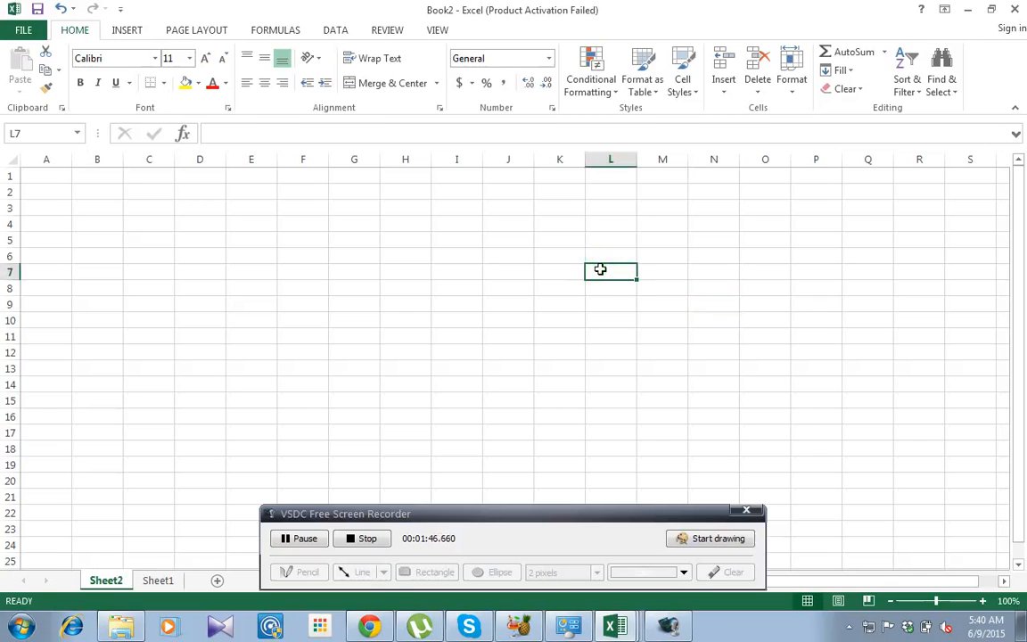
text(1)
key(Return)
text(2)
key(Return)
text(3)
key(Return)
text(4 5)
key(Return)
Select the range L7:L11 holding the numbers 1 to 5.
key(Up)
key(Up)
key(Up)
key(Up)
key(Up)
key(Up)
key(Down)
key(shift+Down)
key(shift+Down)
key(shift+Down)
key(shift+Down)
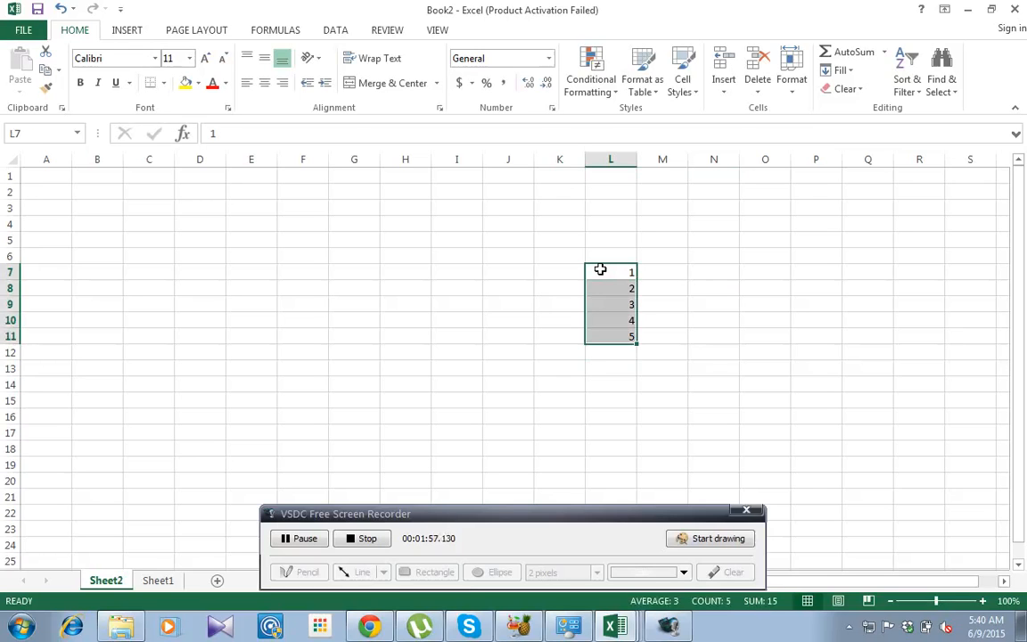
Enter 1, 2 and 3 across row 8 in cells M8, N8 and O8.
click(662, 281)
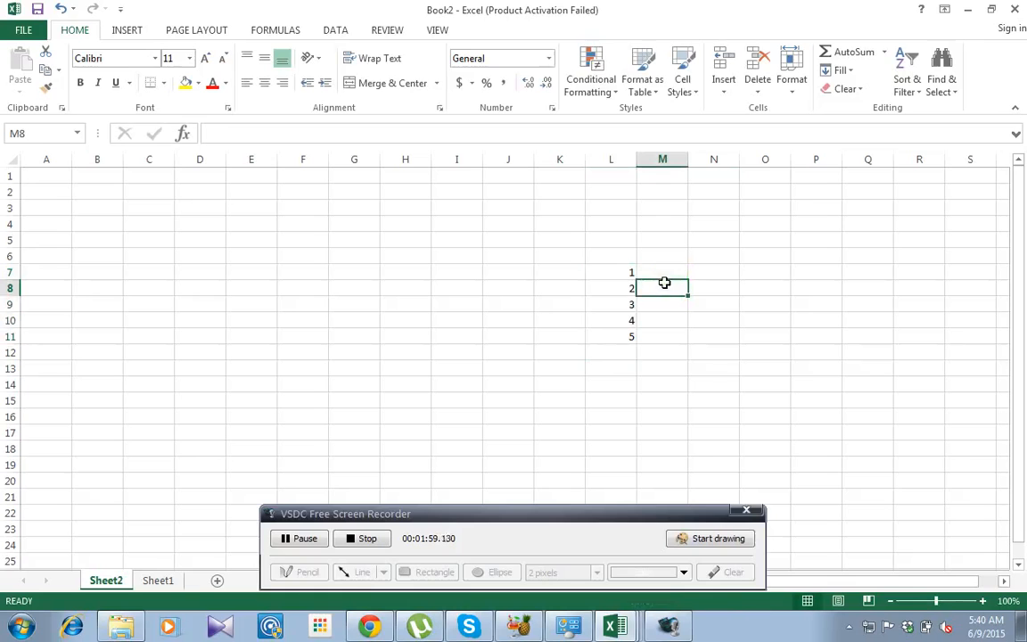
text(1)
key(Tab)
text(2)
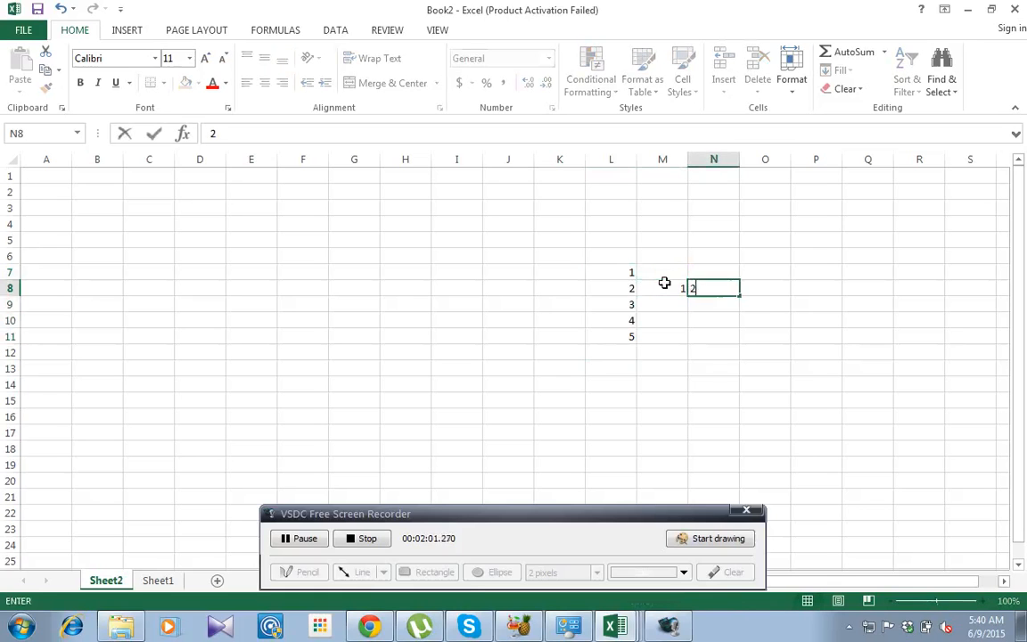
key(Tab)
text(3)
key(Left)
Reselect L7:L11, extend the selection to the sheet's last column XFD and shrink it back to column L.
key(Left)
key(Left)
key(Up)
key(shift+Down)
key(shift+Down)
key(shift+Down)
key(shift+Down)
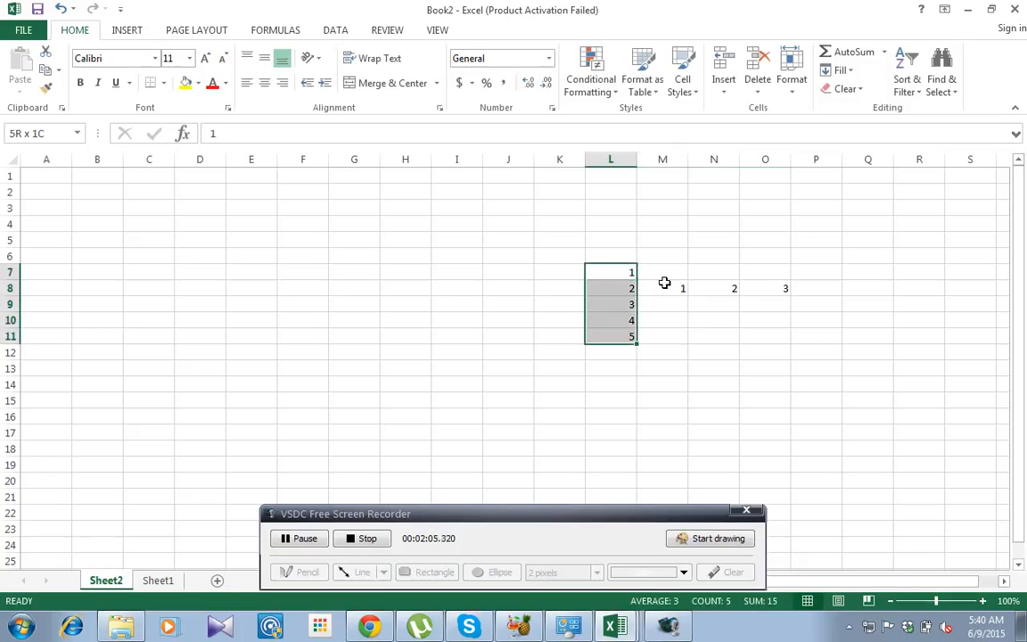
key(ctrl+shift+Right)
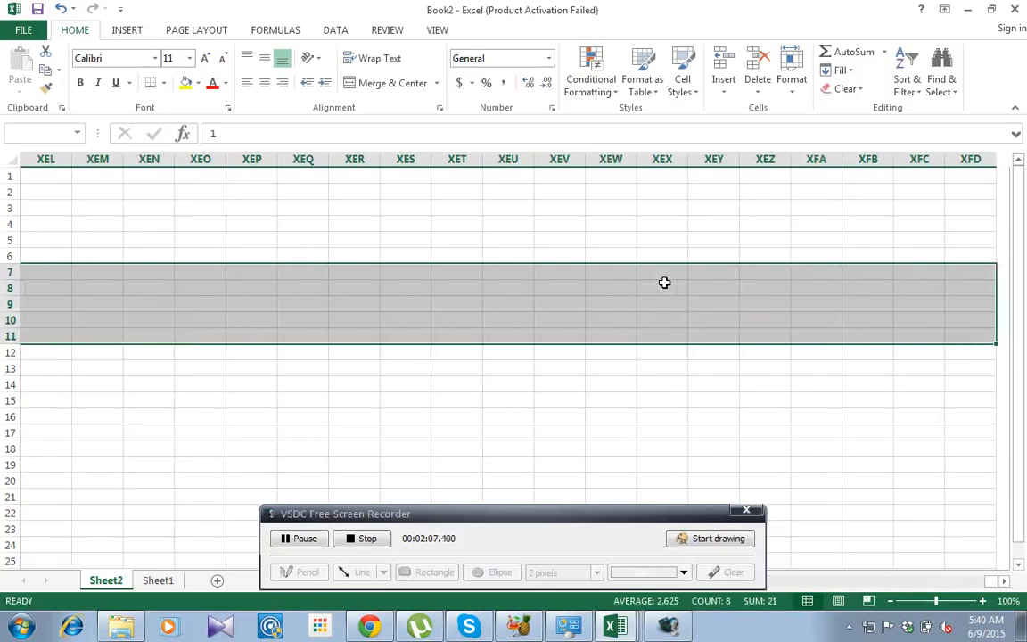
key(ctrl+shift+Left)
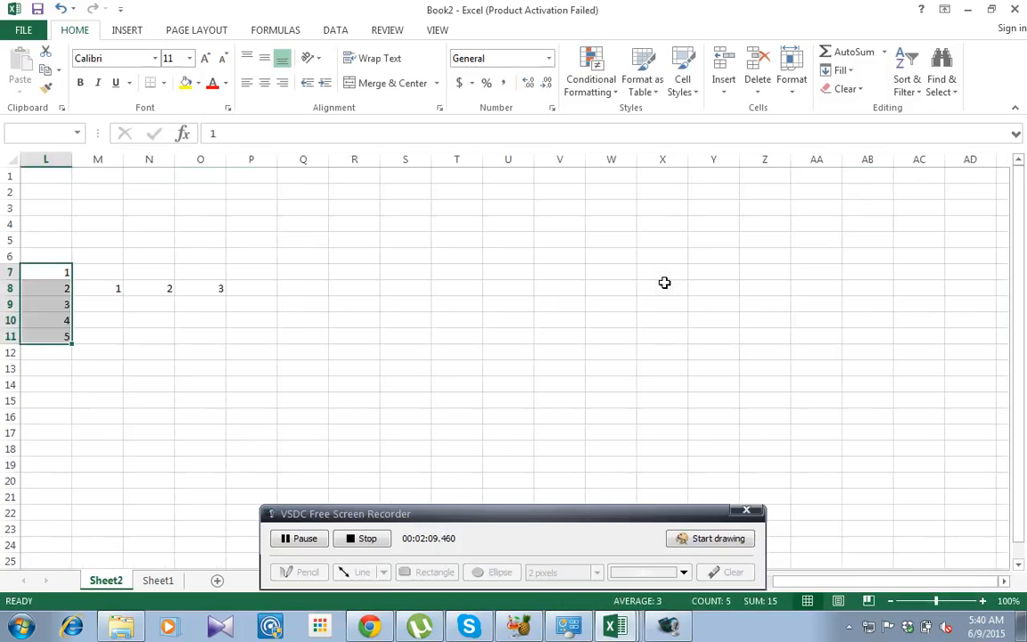
key(Right)
key(Right)
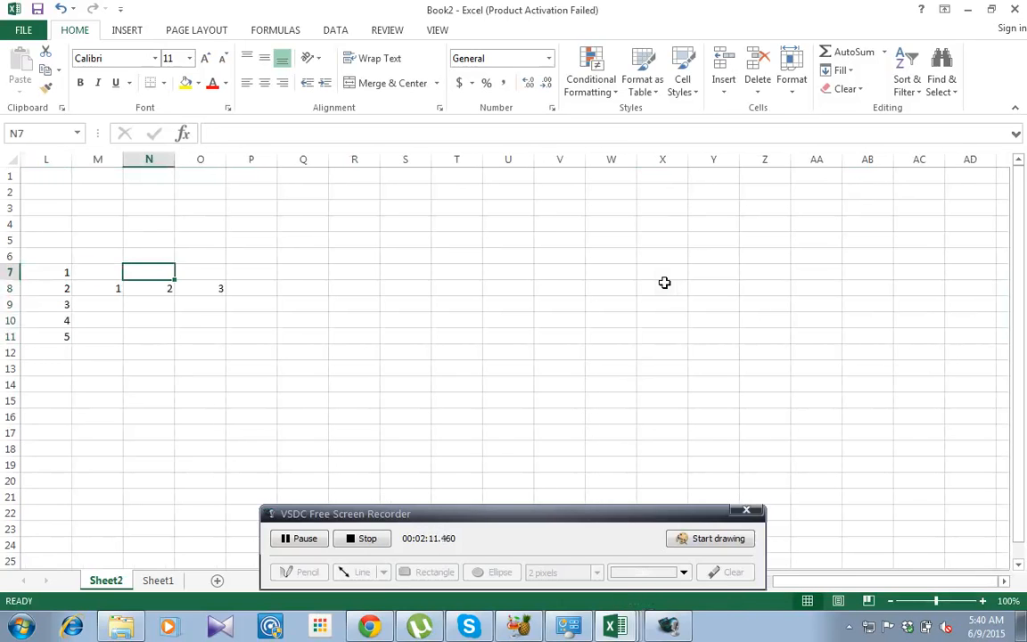
key(Down)
key(Left)
key(Up)
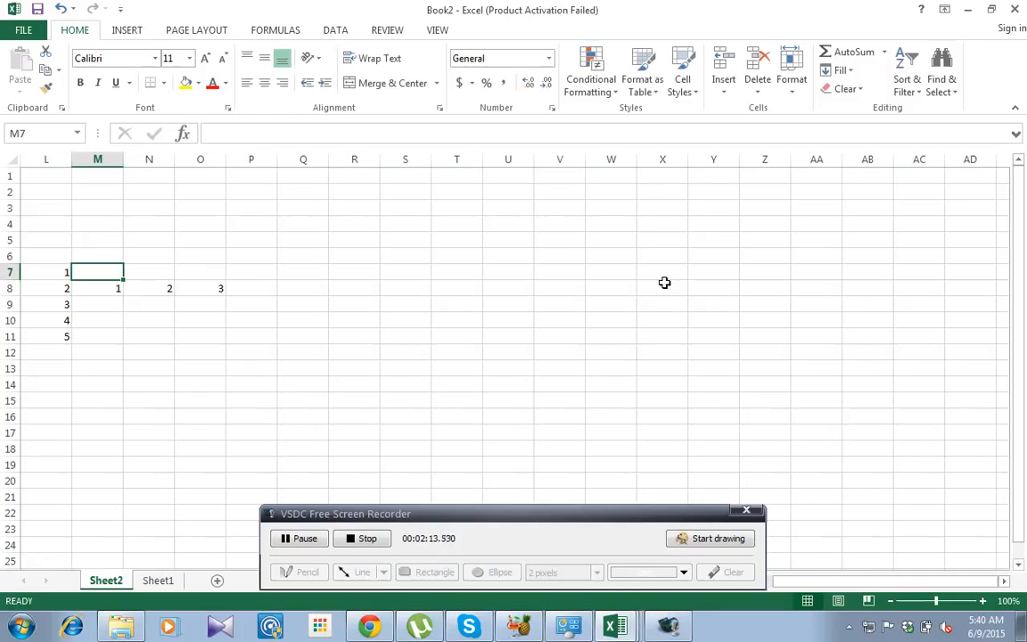
key(Down)
key(Down)
key(Down)
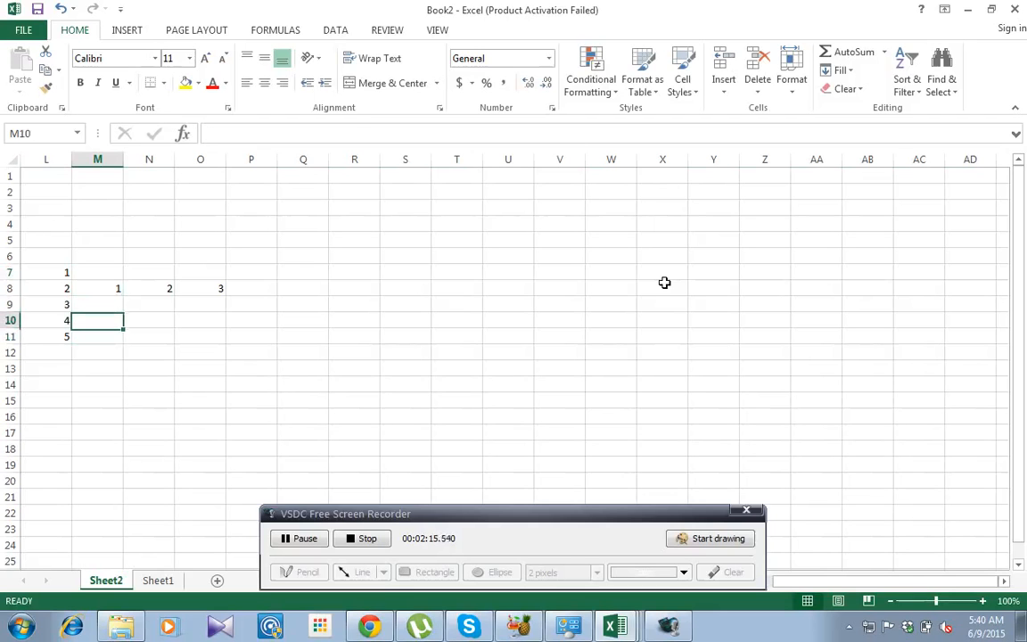
key(Left)
key(Left)
key(Right)
key(Right)
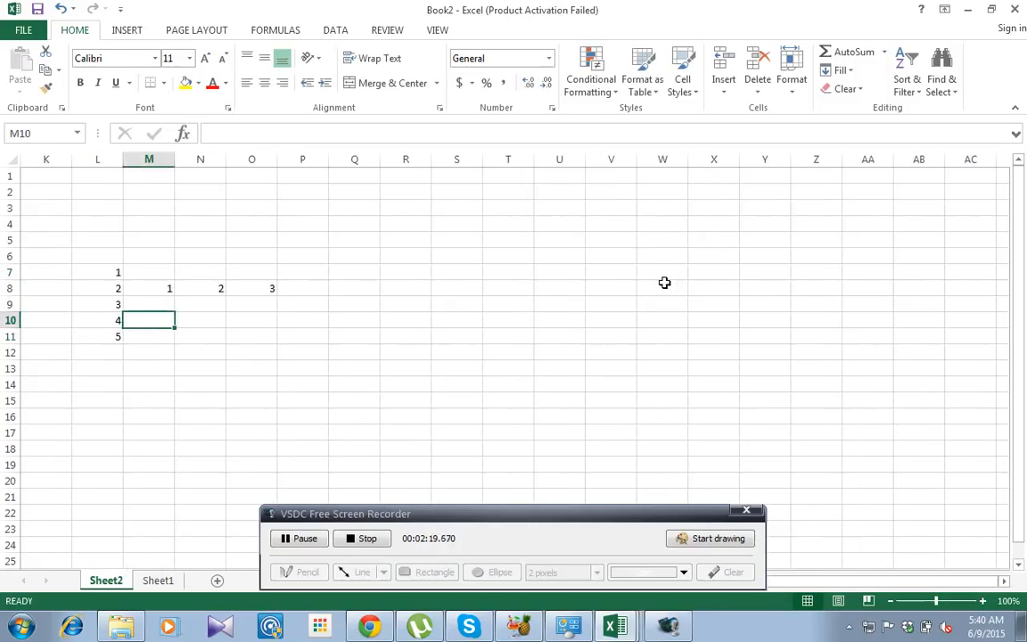
View the Fill Series options from cell U7, and close the dialog.
click(552, 274)
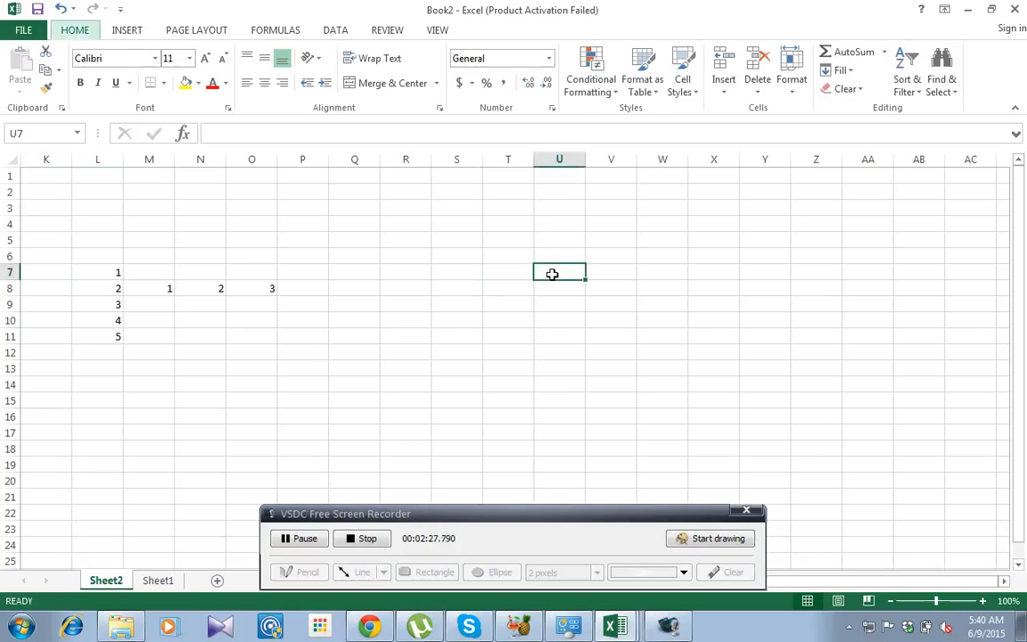
key(alt+h)
key(f)
key(i)
key(s)
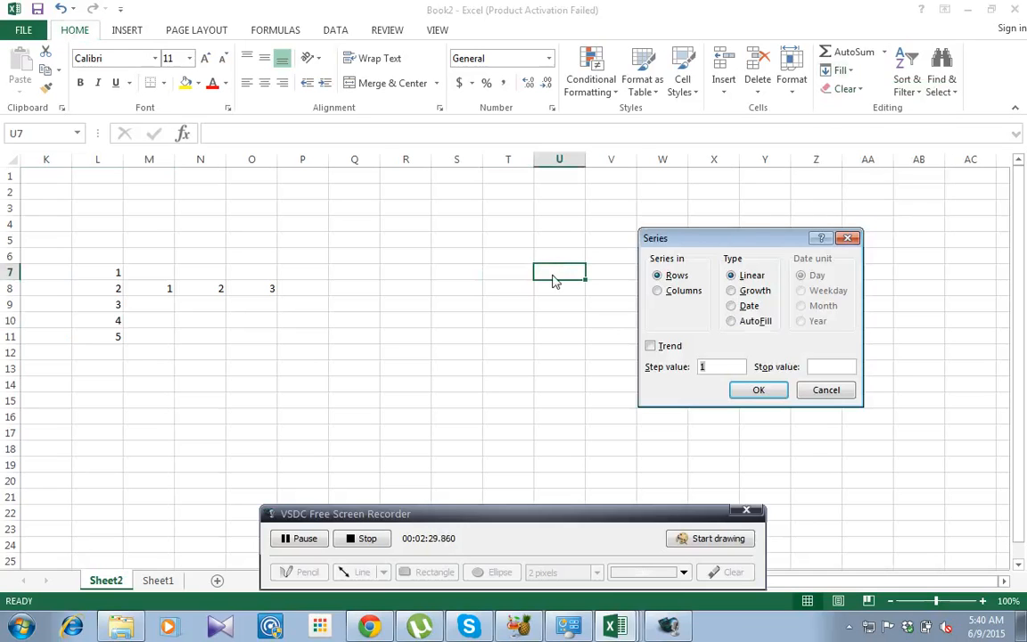
click(830, 391)
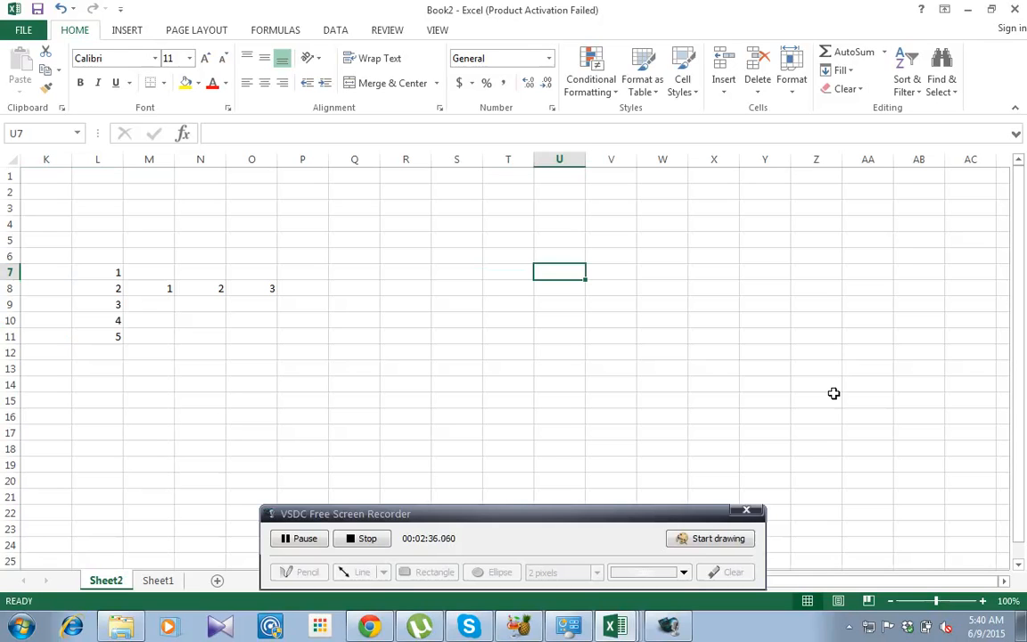
Insert the current date, 6/9/2015, in cell U7 and enter the long text hbvjhdfhvbdhbvdbvhbvbdhd in cell Z10.
key(ctrl+semicolon)
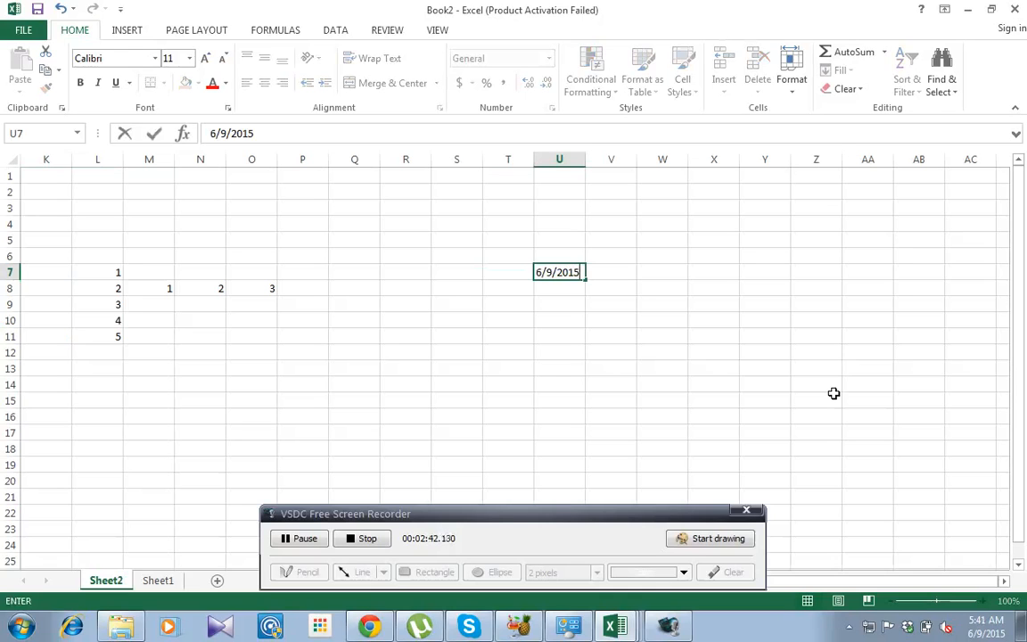
click(809, 312)
text(hbvjh)
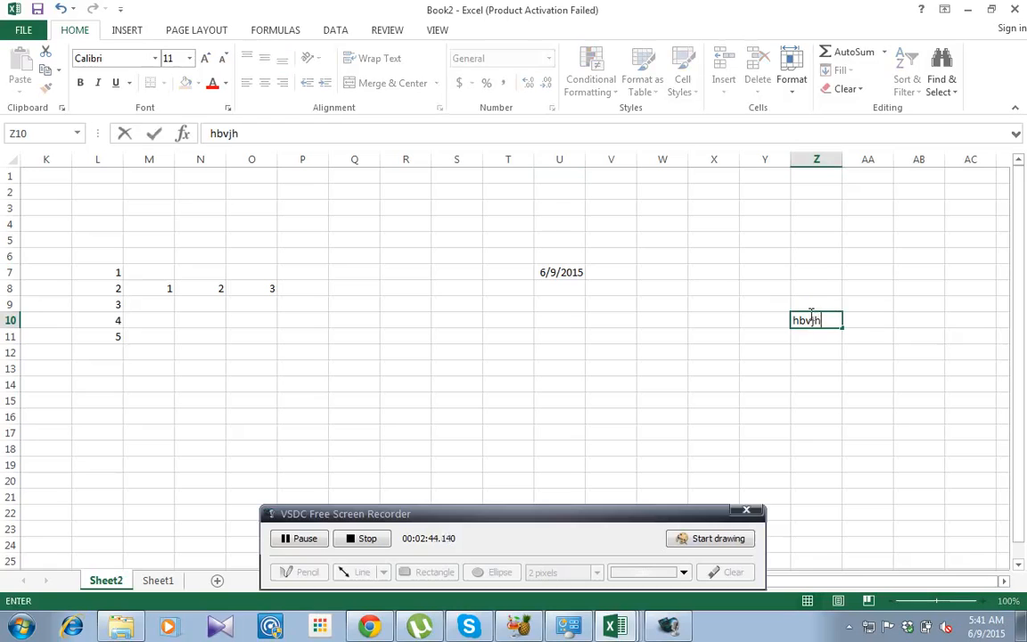
text(dfhvbdhbvdbvhbvbdhd)
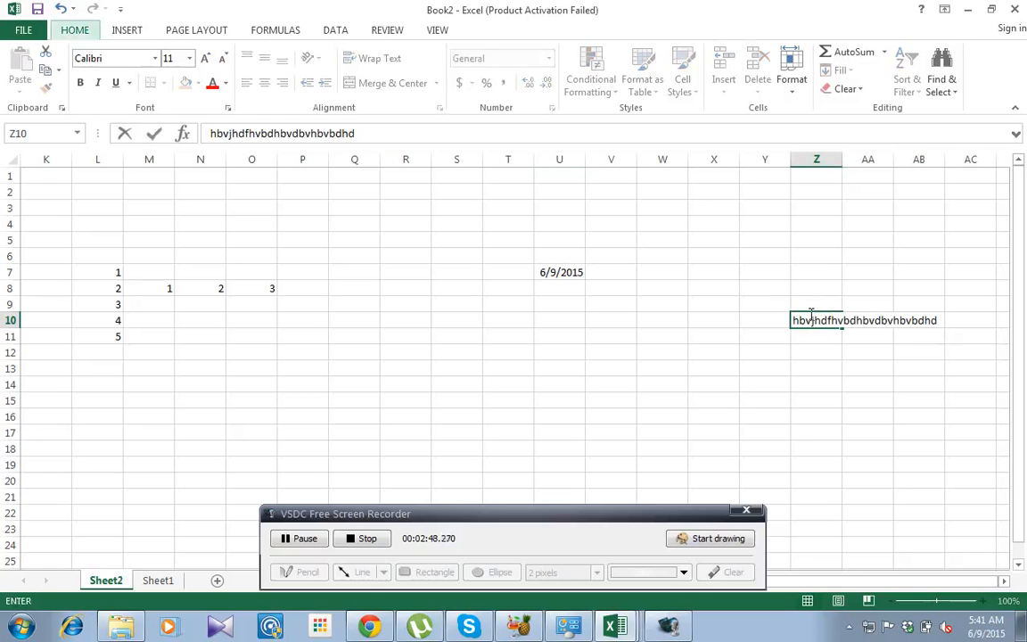
text(o)
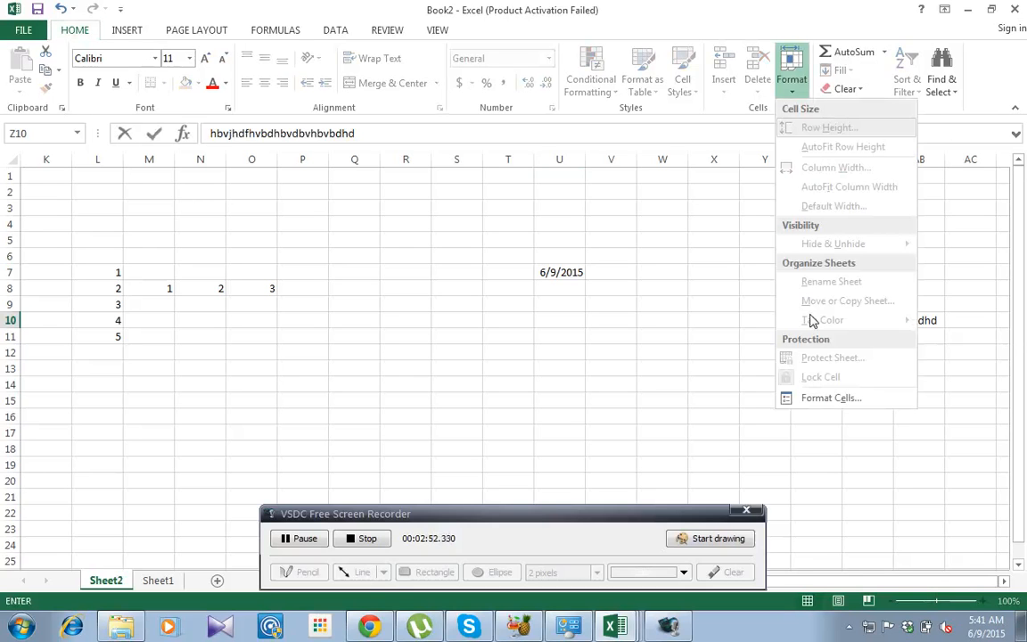
key(Escape)
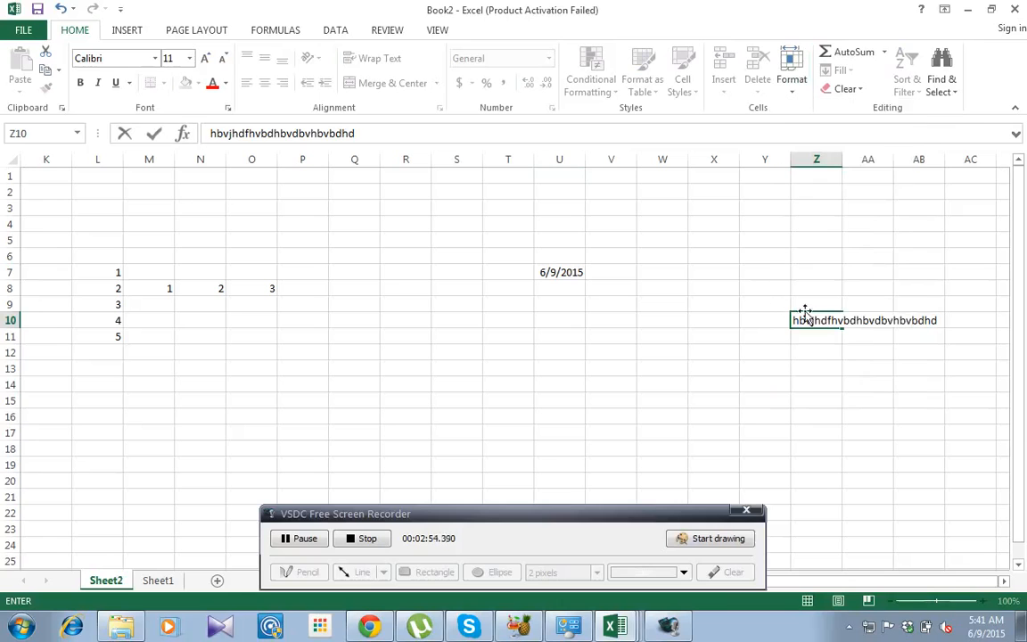
key(Return)
AutoFit the width of column Z to the long text in cell Z10.
key(Up)
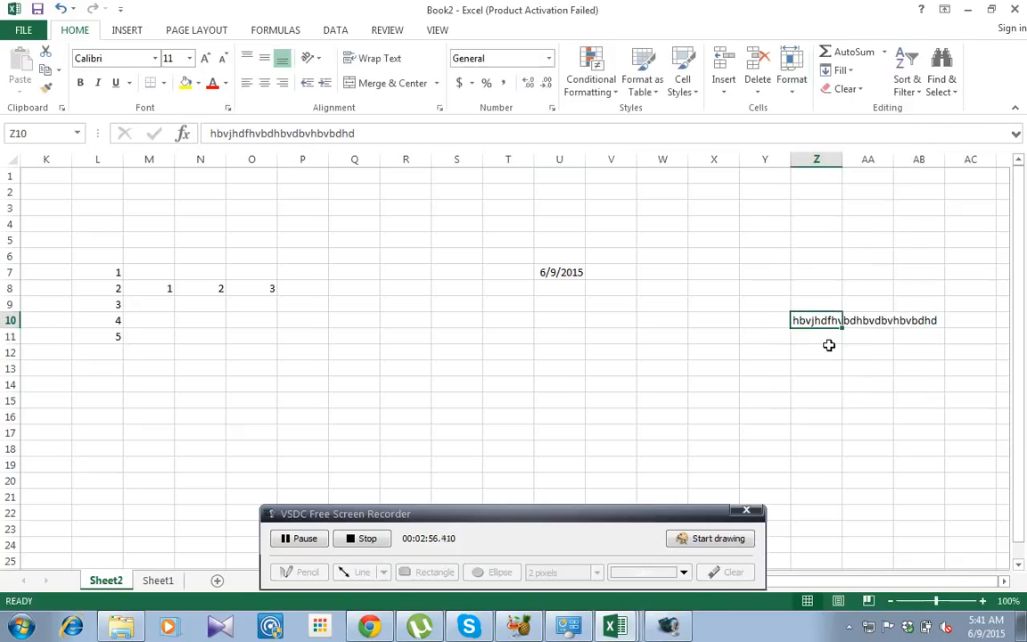
key(alt)
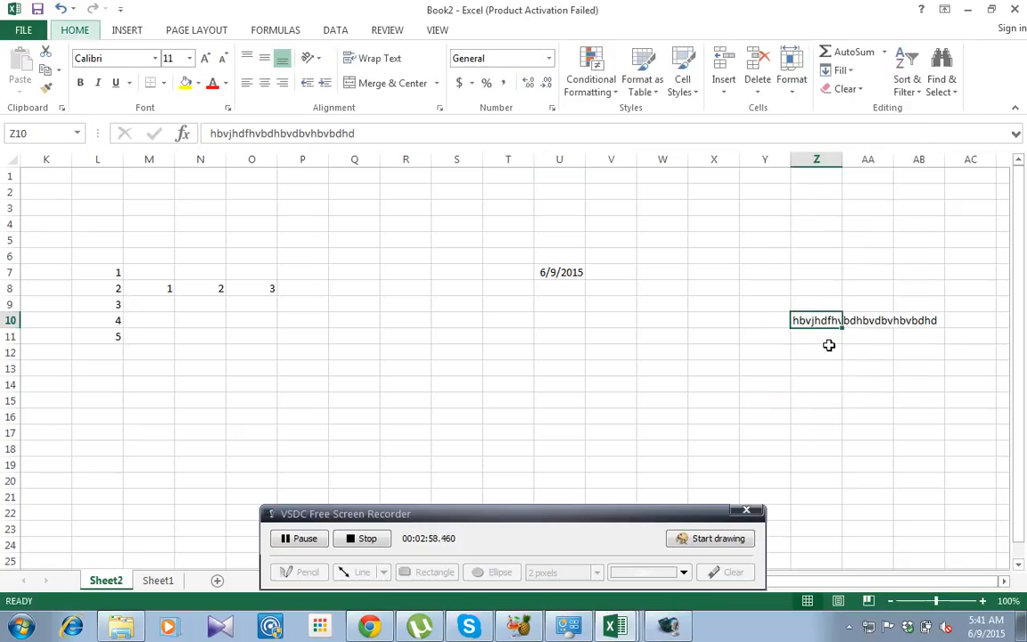
key(h)
key(o)
key(i)
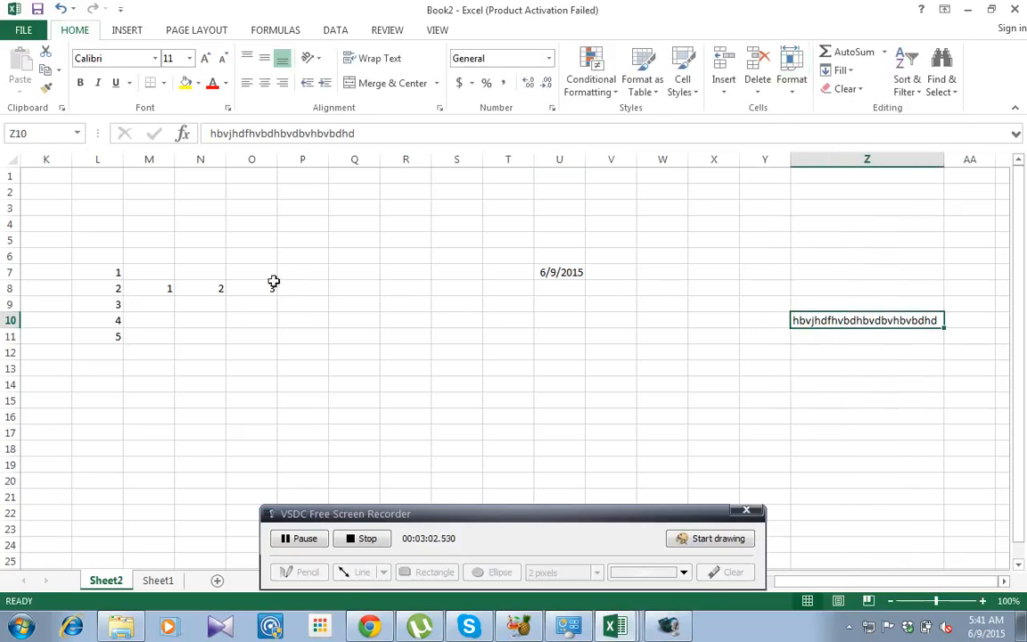
Apply All Borders to the number block in range L7:O11.
click(114, 273)
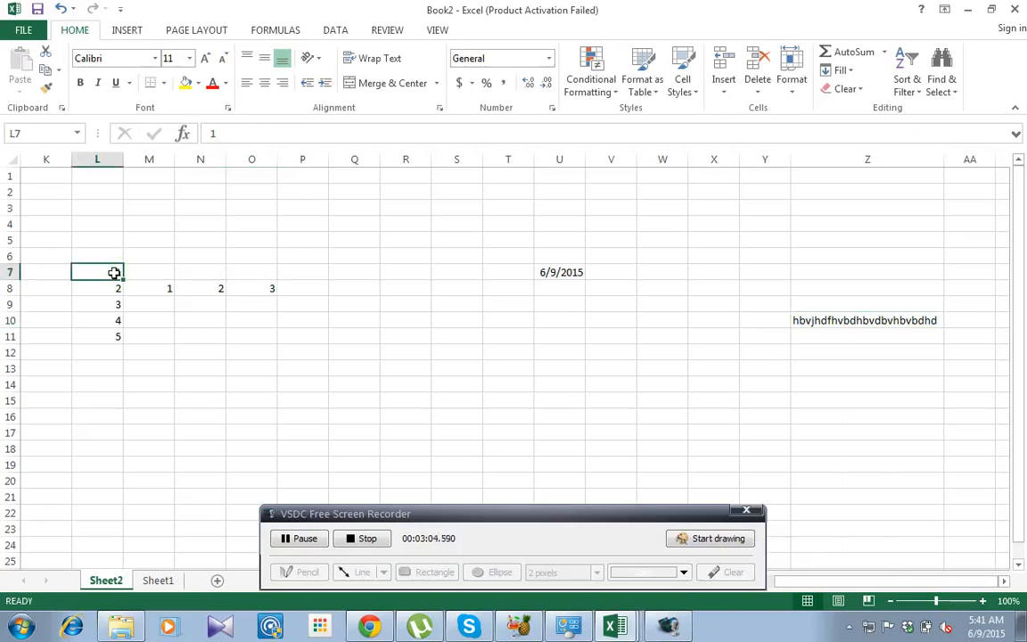
key(shift+Down)
key(shift+Down)
key(shift+Down)
key(shift+Down)
key(shift+Right)
key(shift+Right)
key(shift+Right)
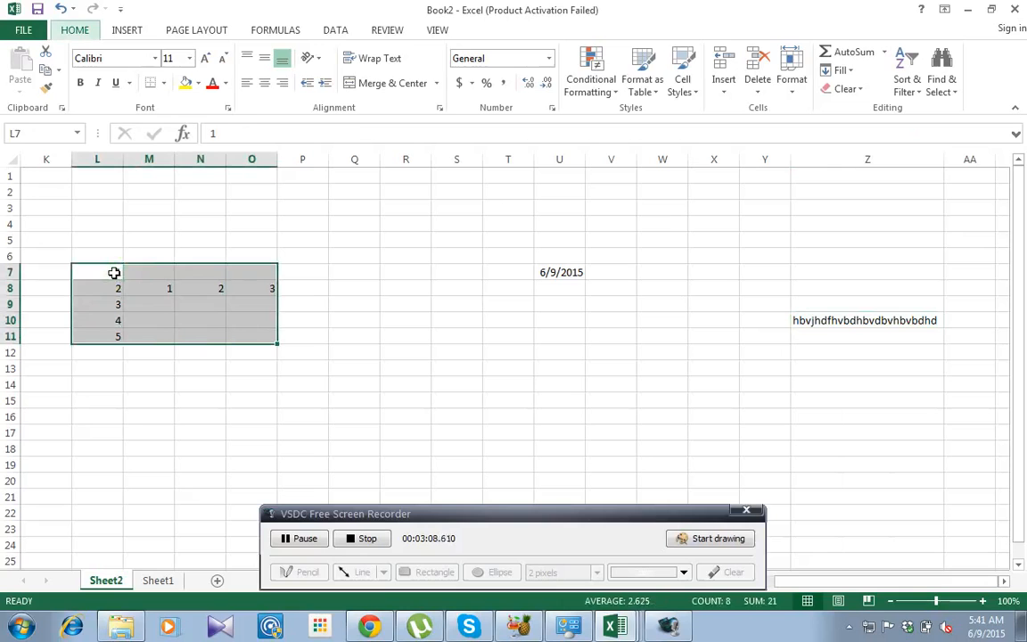
key(alt+h)
key(b)
key(a)
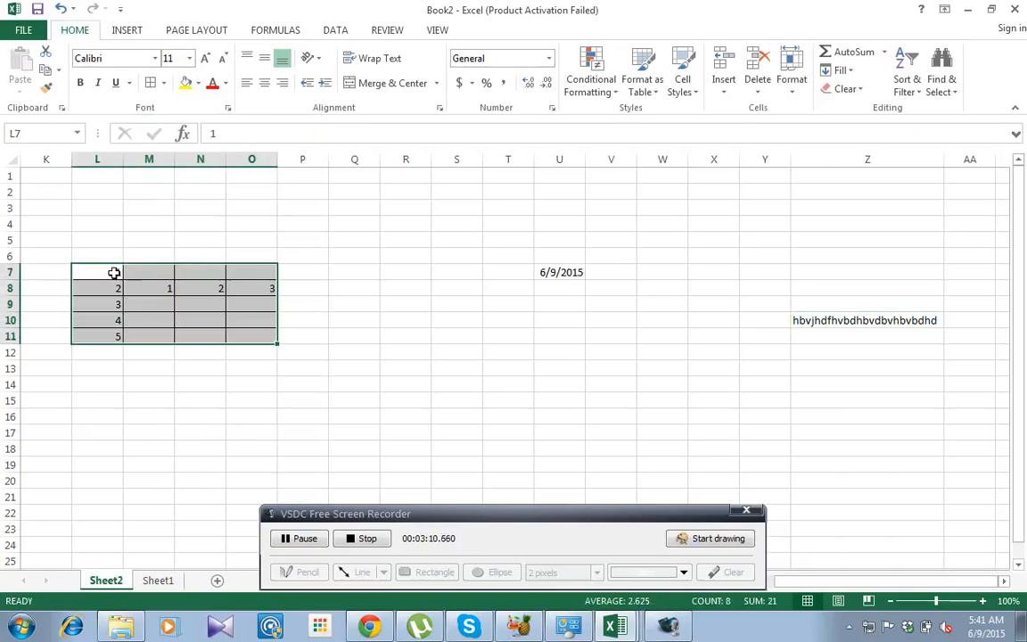
Bring up the Series dialog again from cell Q8 to examine its options, and cancel it.
click(361, 284)
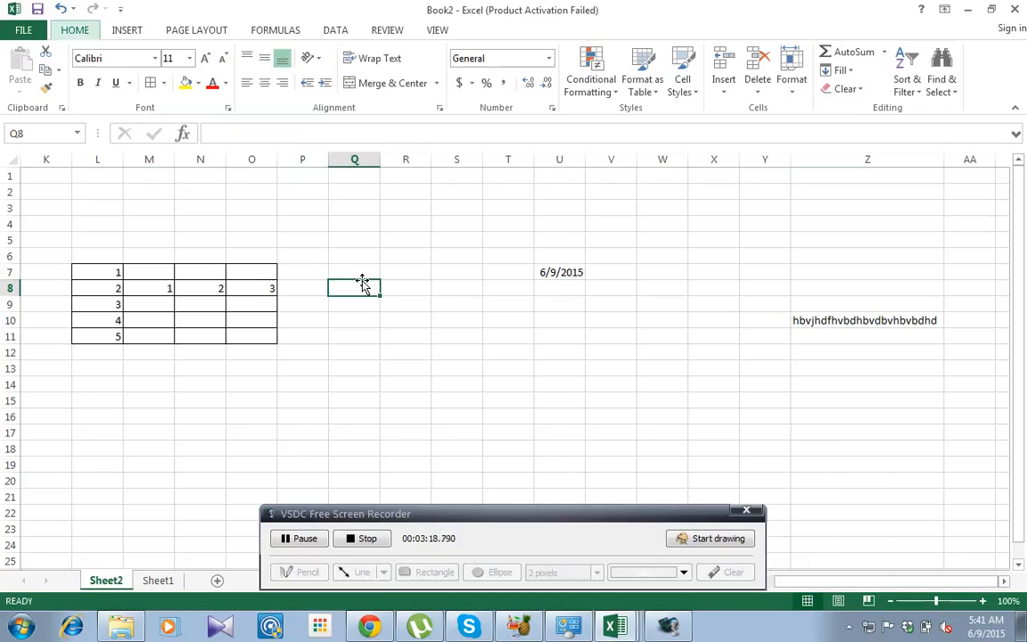
key(h)
key(f)
key(i)
key(s)
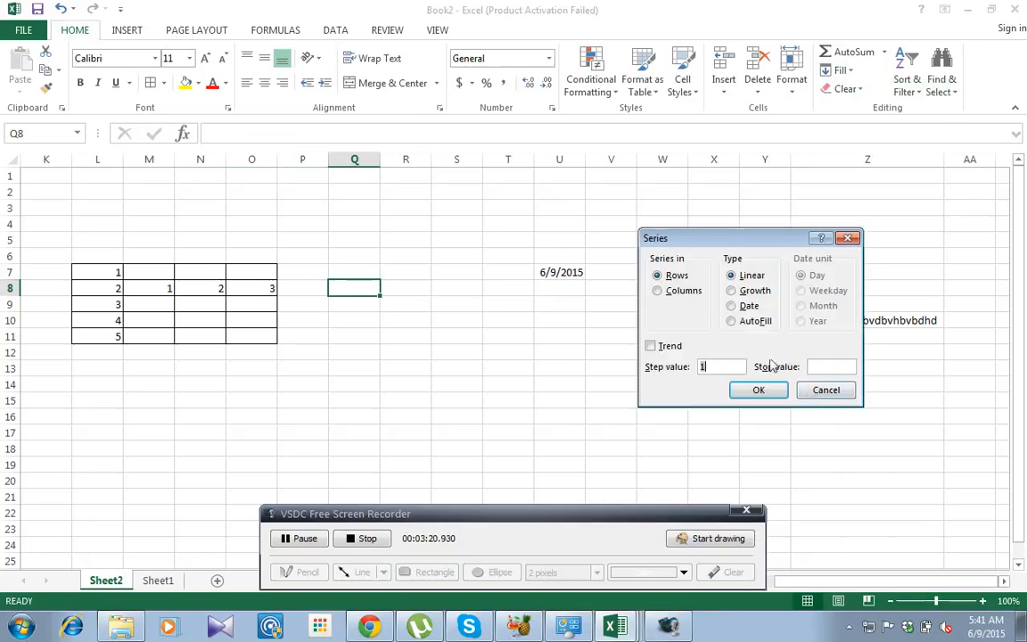
click(826, 390)
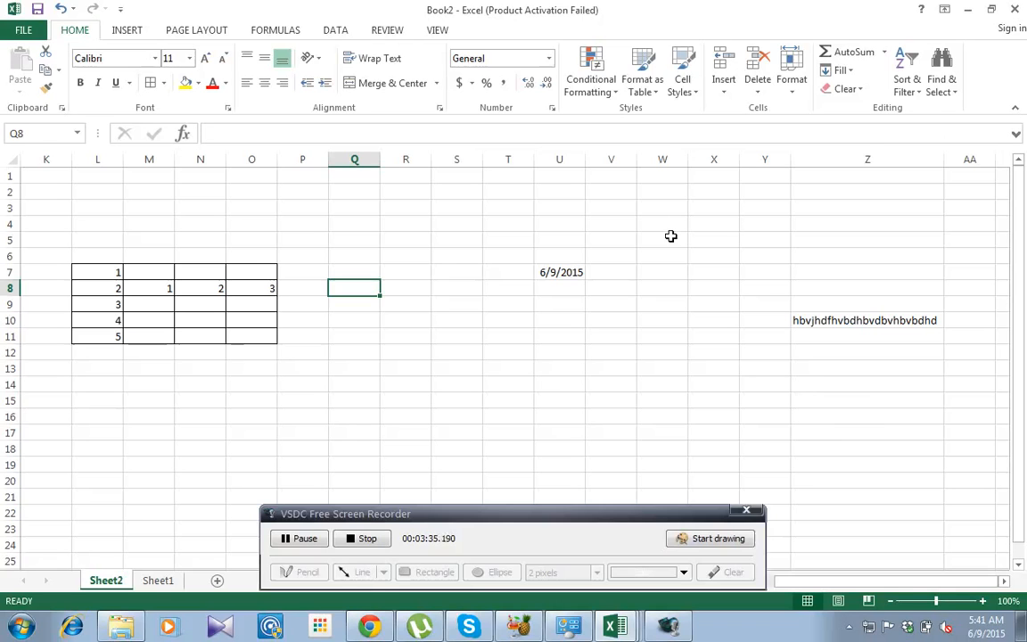
Enter the formula =RANDBETWEEN(10,100) in cell Q8, keeping that cell selected.
text(=)
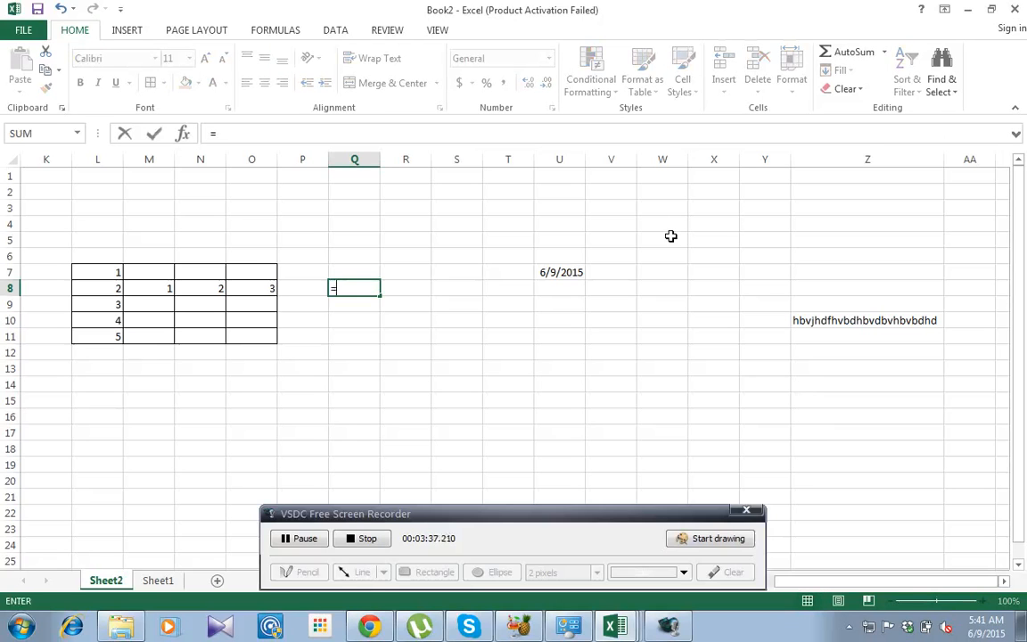
text(ra)
key(Down)
key(Down)
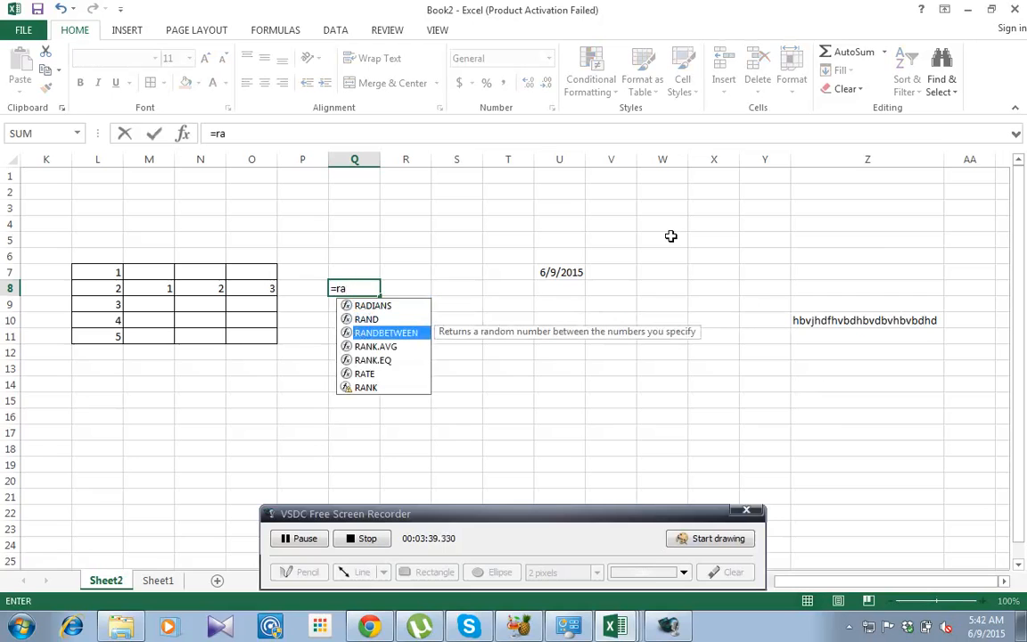
key(Tab)
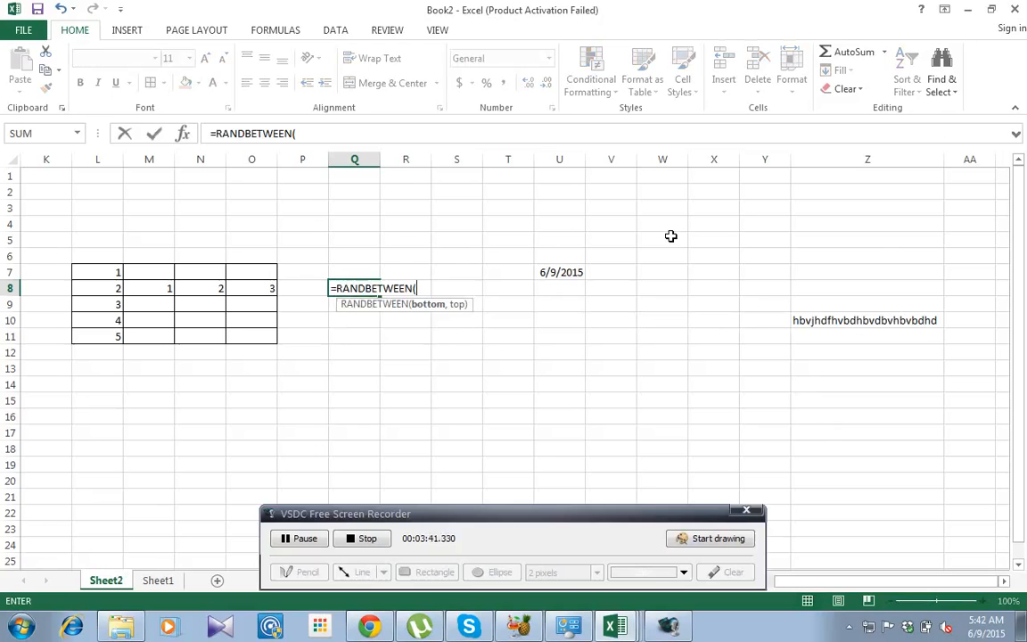
text(10,100))
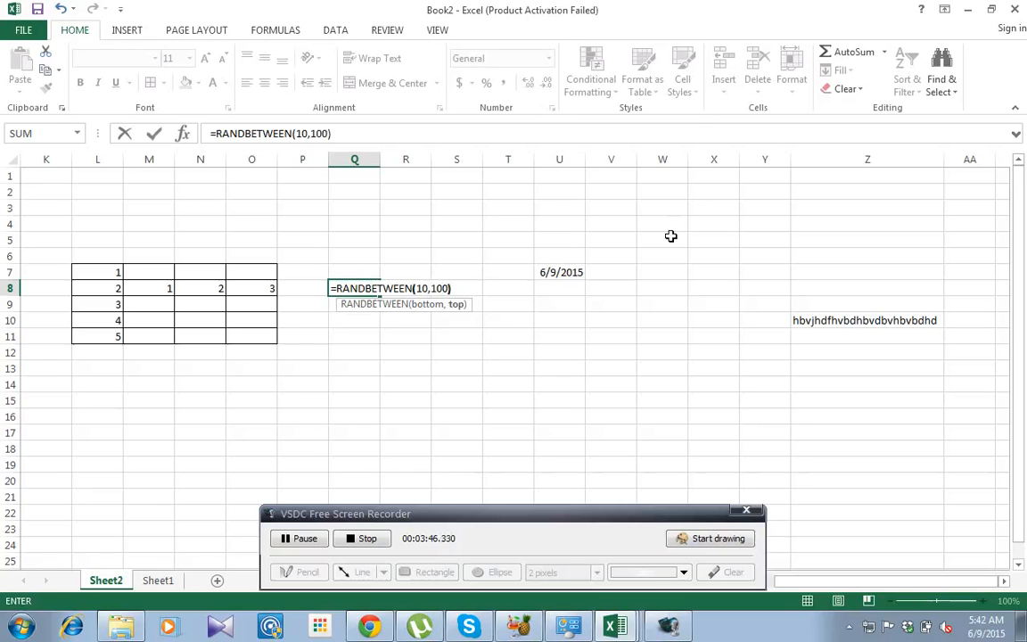
key(ctrl+Return)
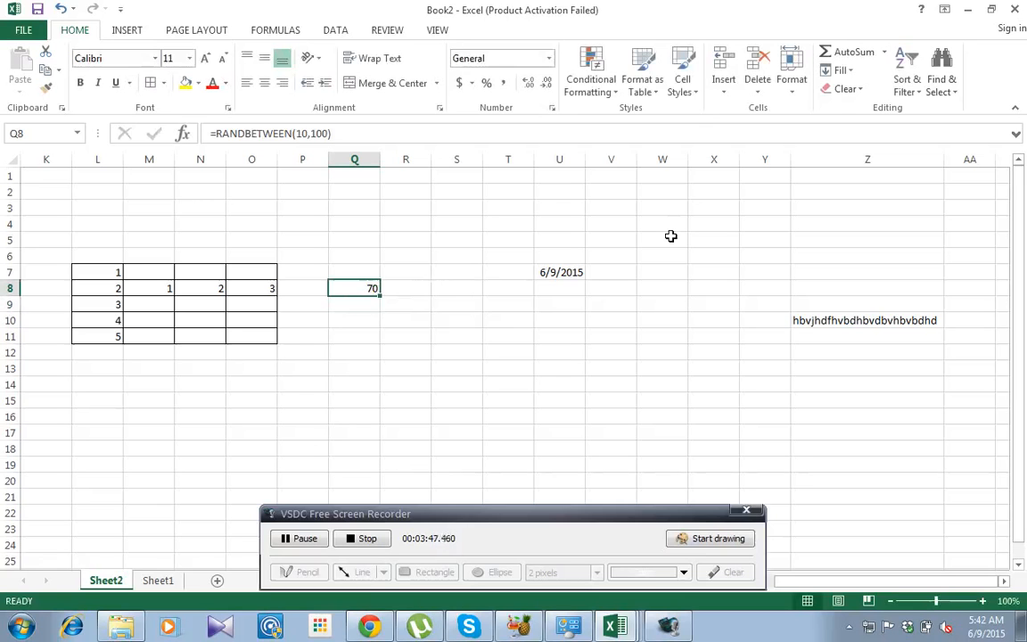
Fill the RANDBETWEEN formula from Q8 down through cell Q15.
key(shift+Down)
key(shift+Down)
key(shift+Down)
key(shift+Down)
key(shift+Down)
key(shift+Down)
key(shift+Down)
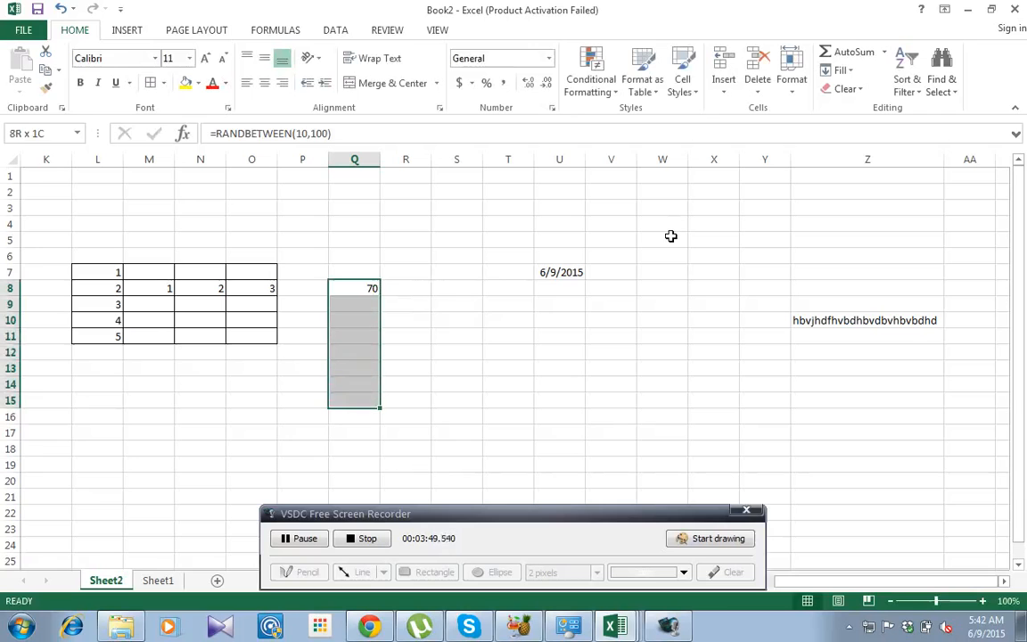
key(ctrl+d)
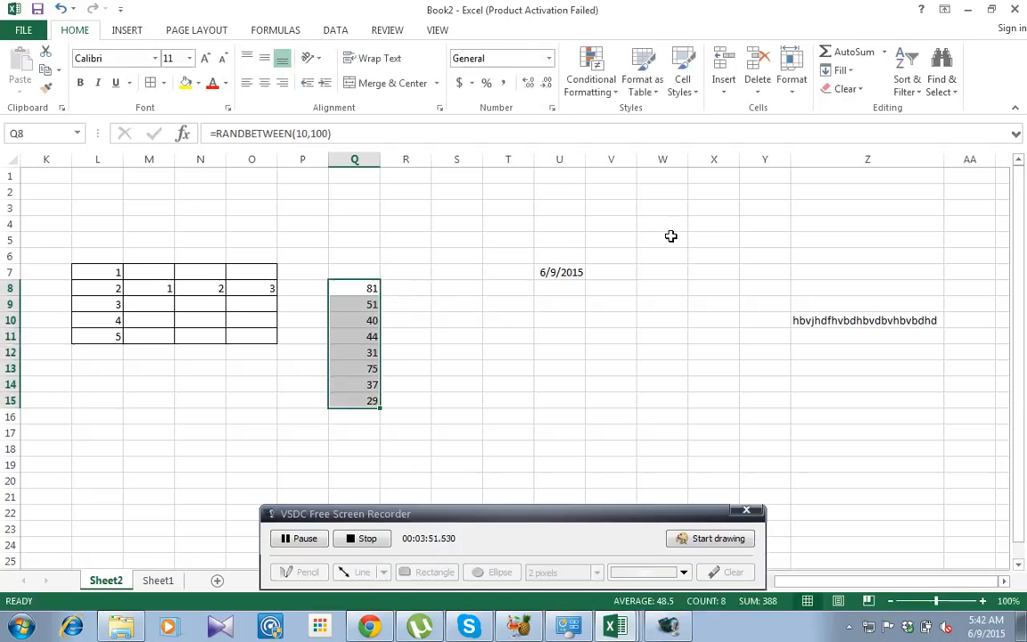
Navigate from T13 back to Q8 and copy the random-number range Q8:Q15.
click(515, 362)
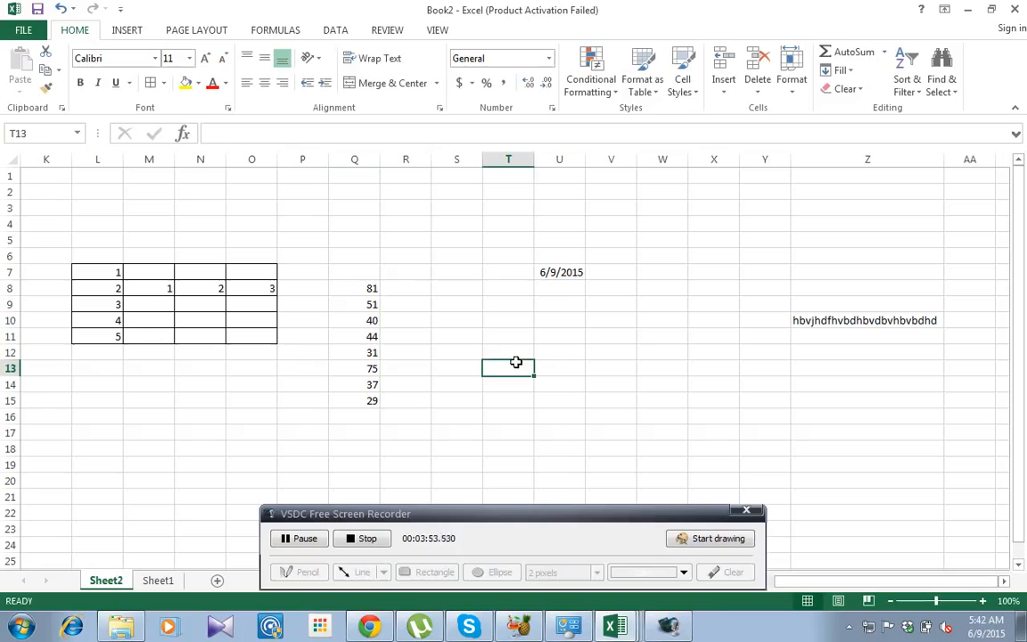
key(Up)
key(Down)
key(Down)
key(Down)
key(Left)
key(Up)
key(Up)
key(Down)
key(Up)
key(Up)
key(Up)
key(Left)
key(Left)
key(shift+Up)
key(shift+Up)
key(shift+Up)
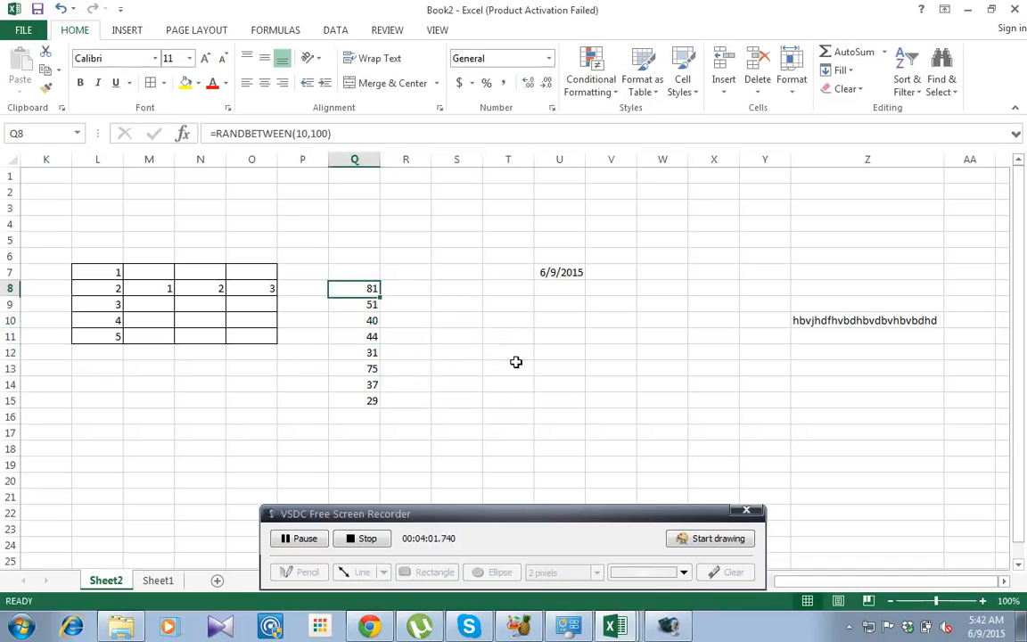
key(shift+Down)
key(shift+Down)
key(shift+Down)
key(shift+Down)
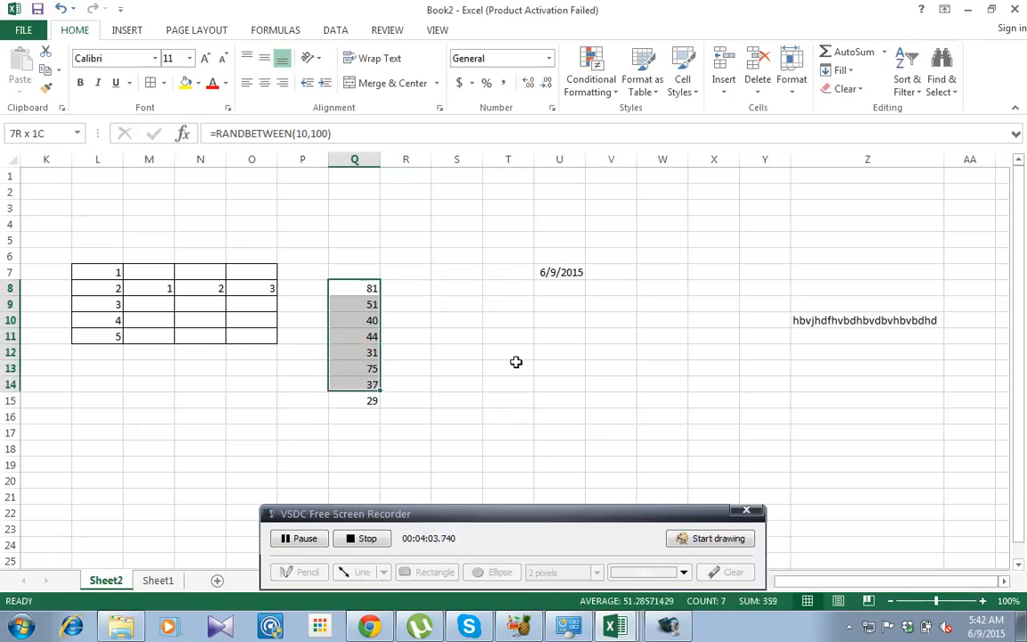
key(ctrl+c)
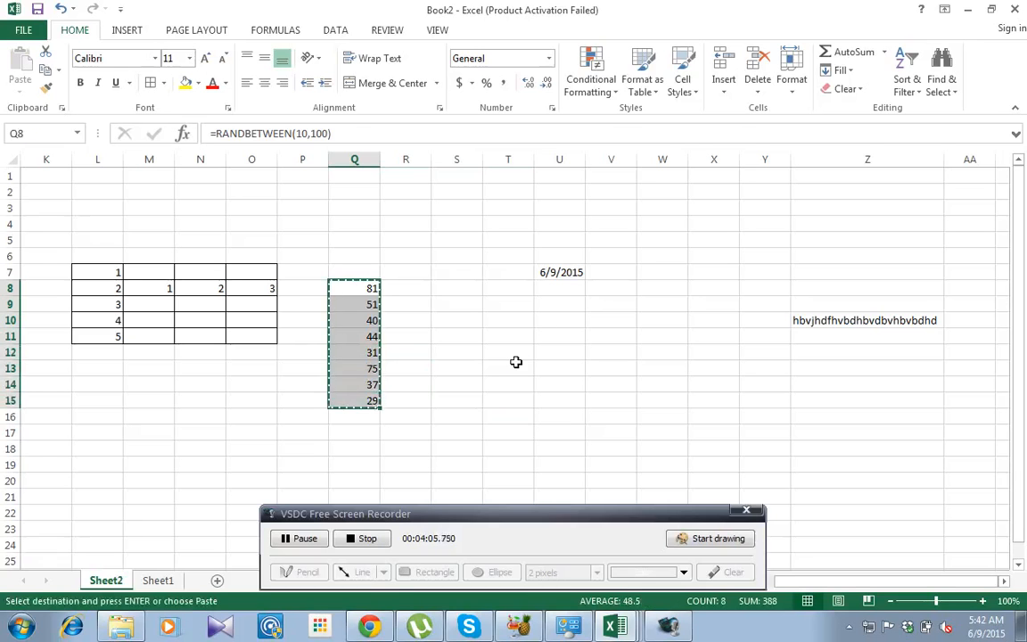
Paste the copied range over itself with Paste Special set to Values, and clear the copy marquee.
key(ctrl+alt+v)
key(v)
click(763, 402)
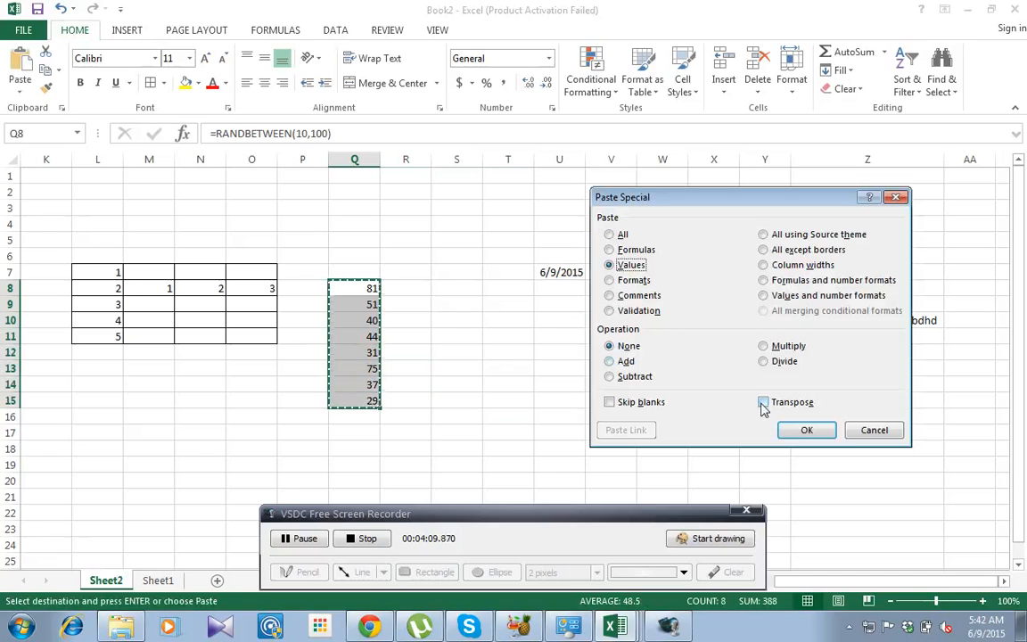
click(789, 429)
click(610, 383)
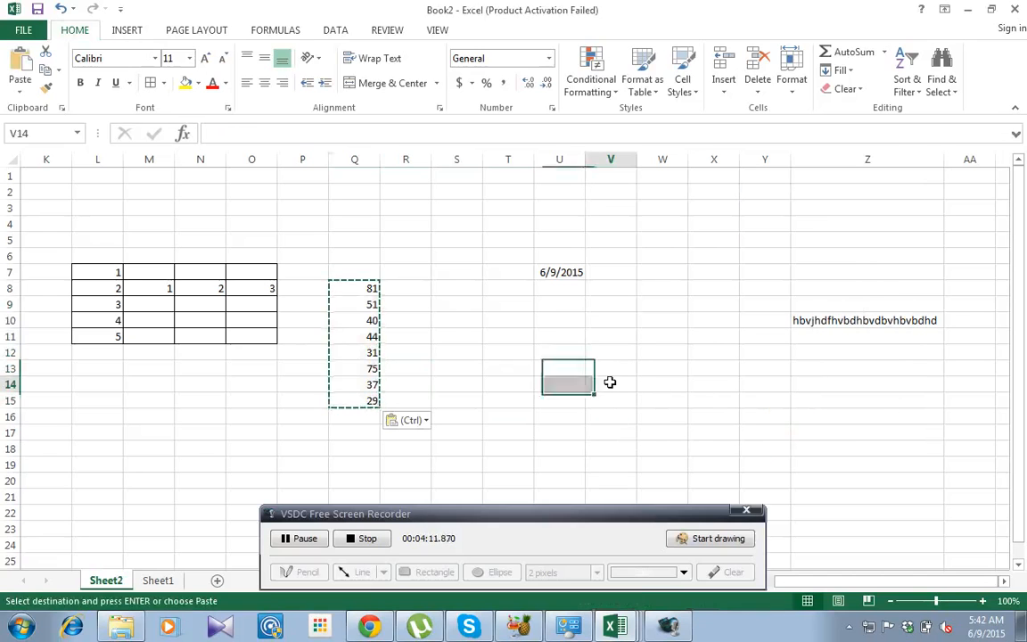
key(Escape)
click(511, 346)
key(Up)
key(Left)
key(Left)
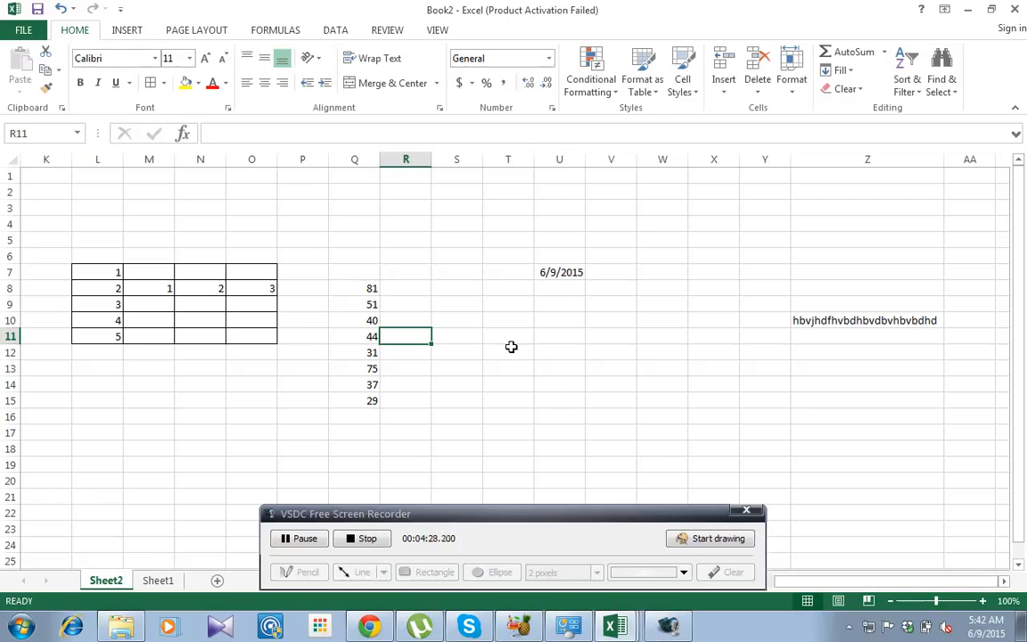
View the Conditional Formatting rule options from cell T11, and close the list.
click(514, 336)
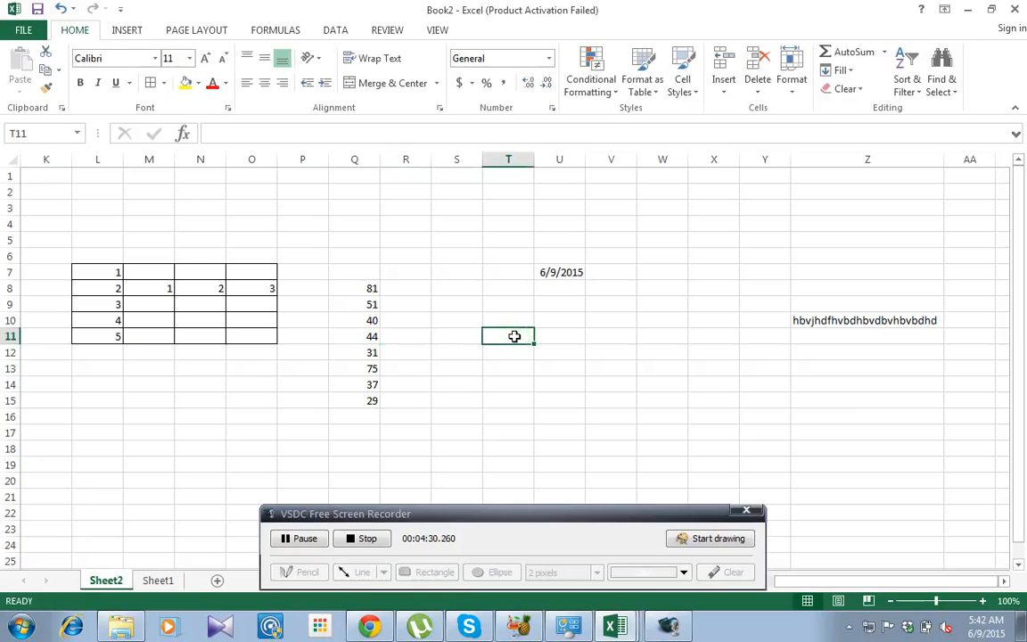
key(alt)
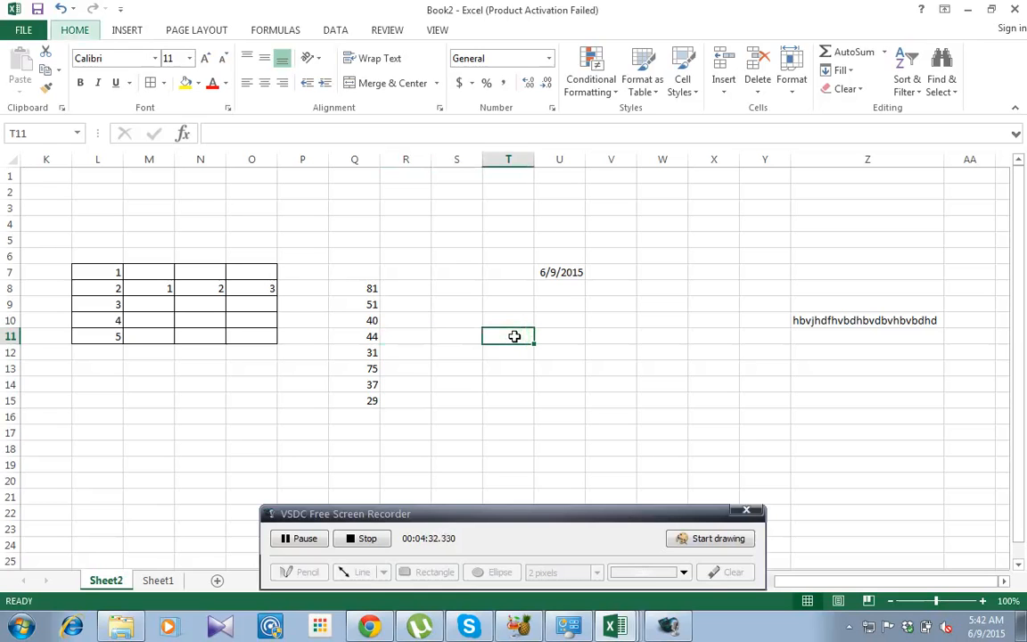
key(h)
key(l)
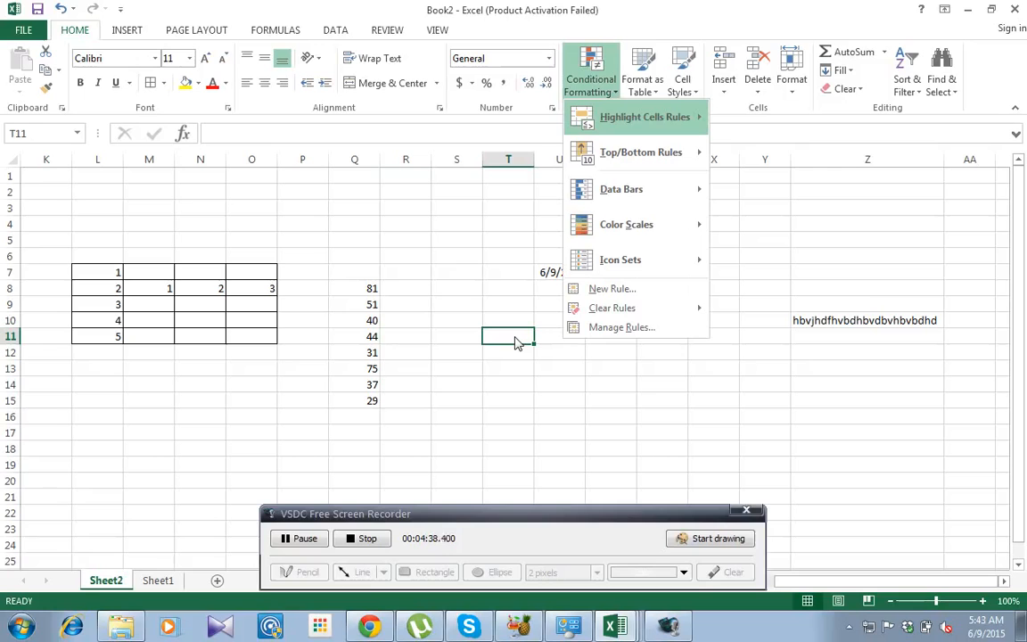
key(Escape)
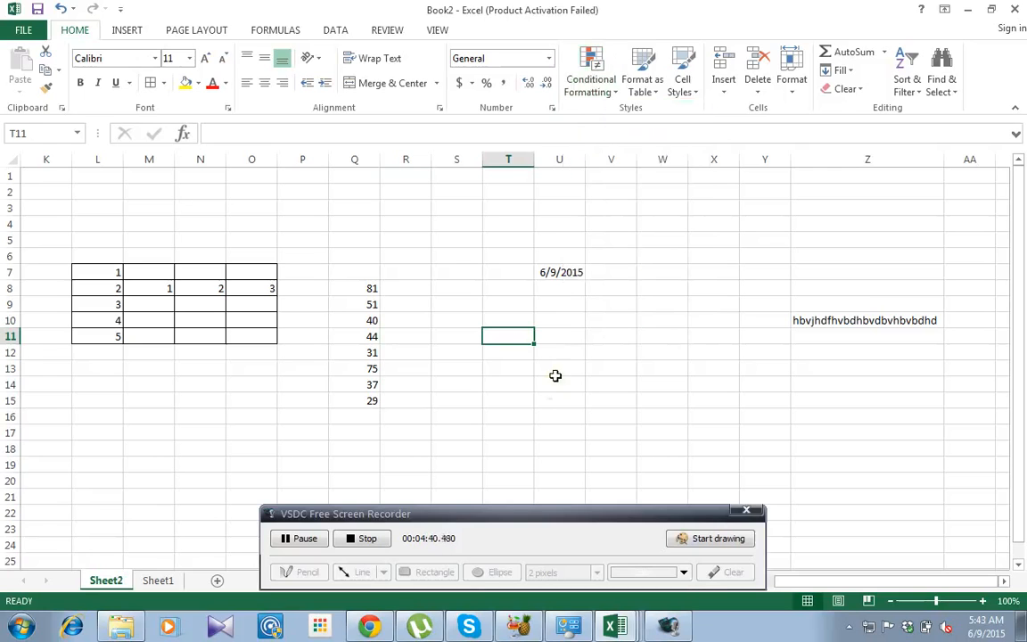
View the fill colour palette for cell U13, and close it without choosing a colour.
click(555, 376)
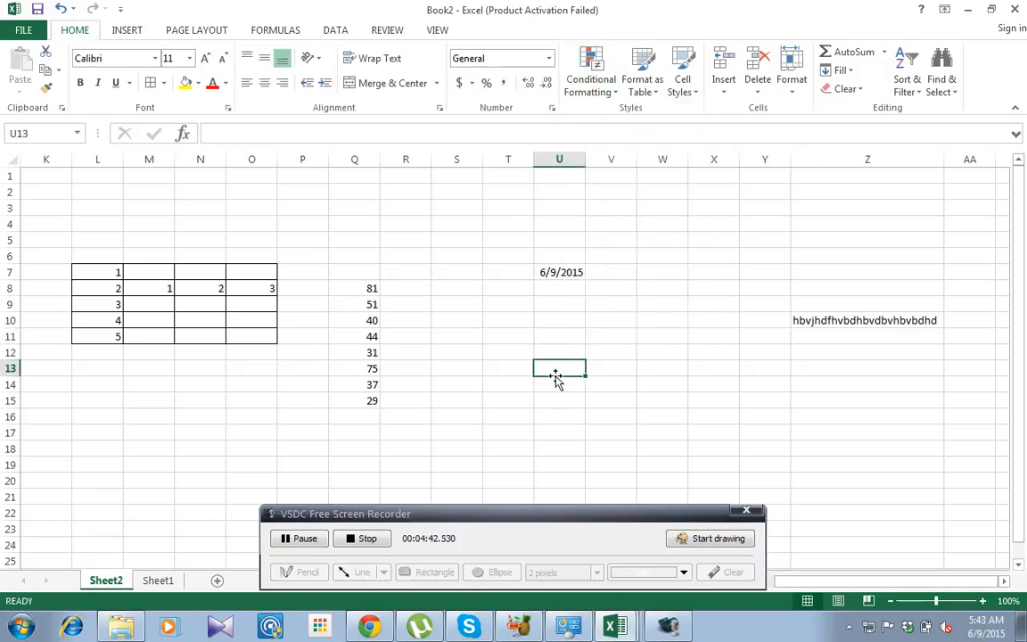
key(h)
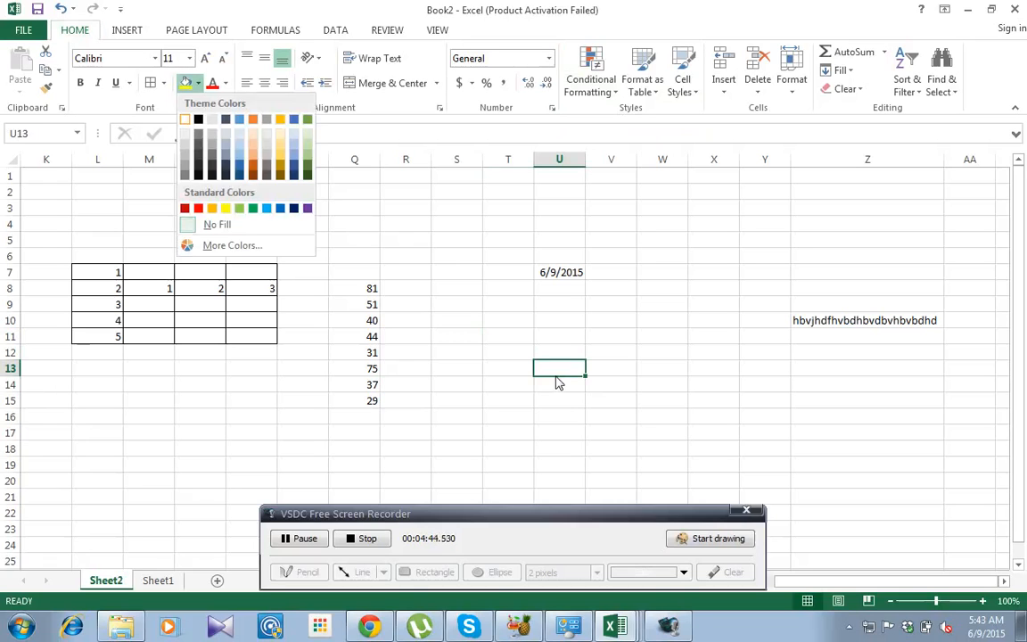
click(619, 364)
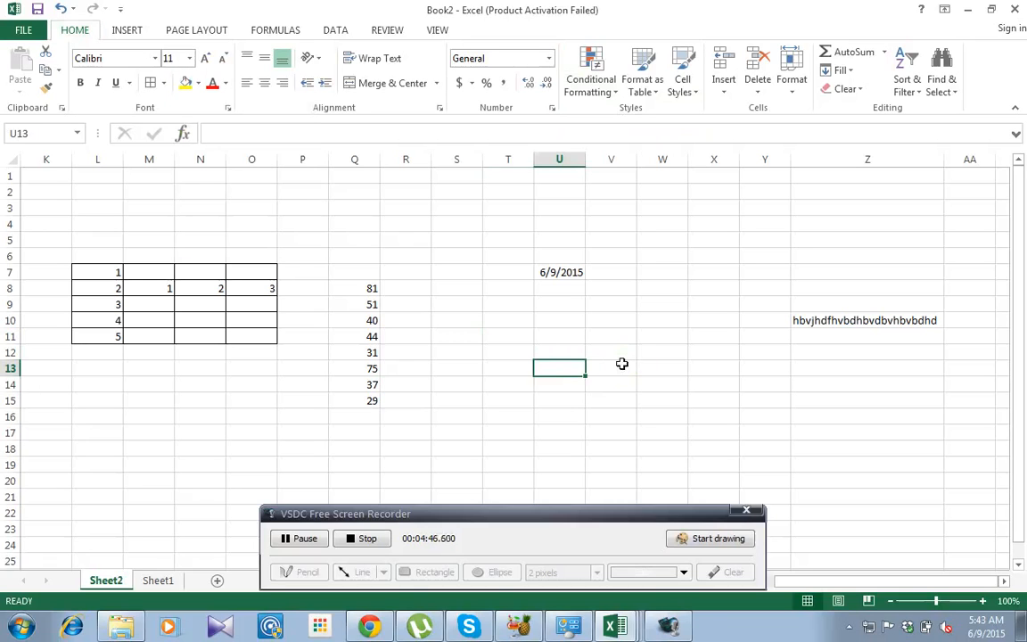
click(622, 363)
key(alt)
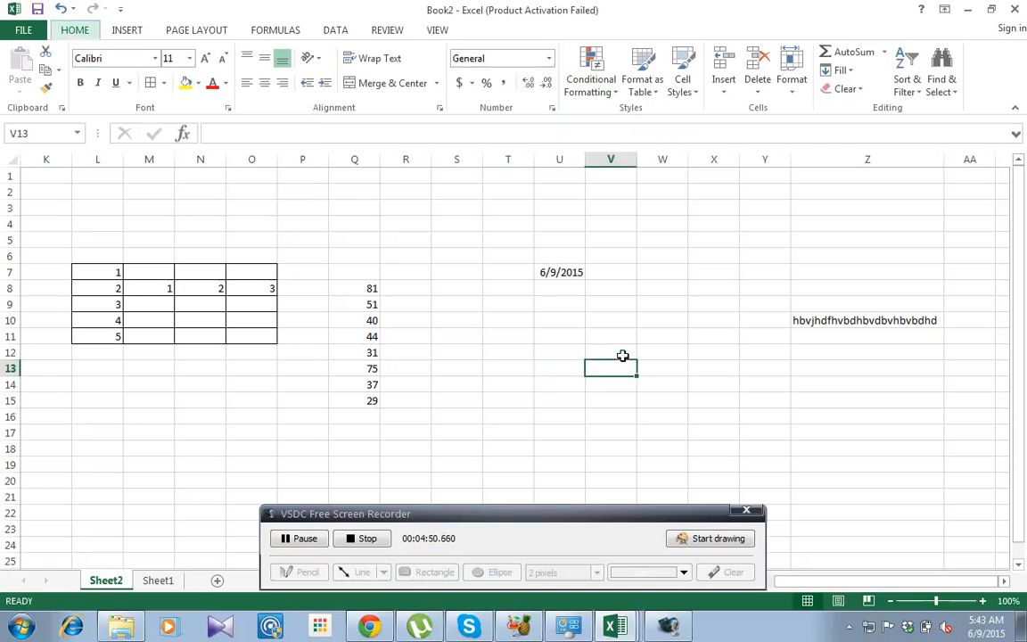
click(639, 317)
key(alt)
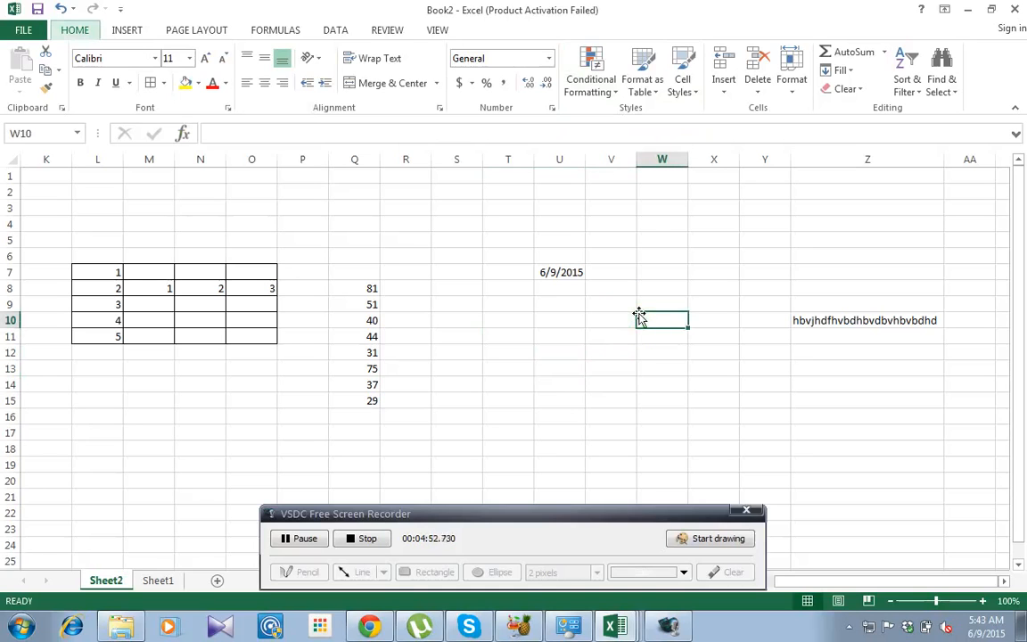
View the Create PivotTable dialog with cell W8 as the location, and close it without creating a table.
click(644, 289)
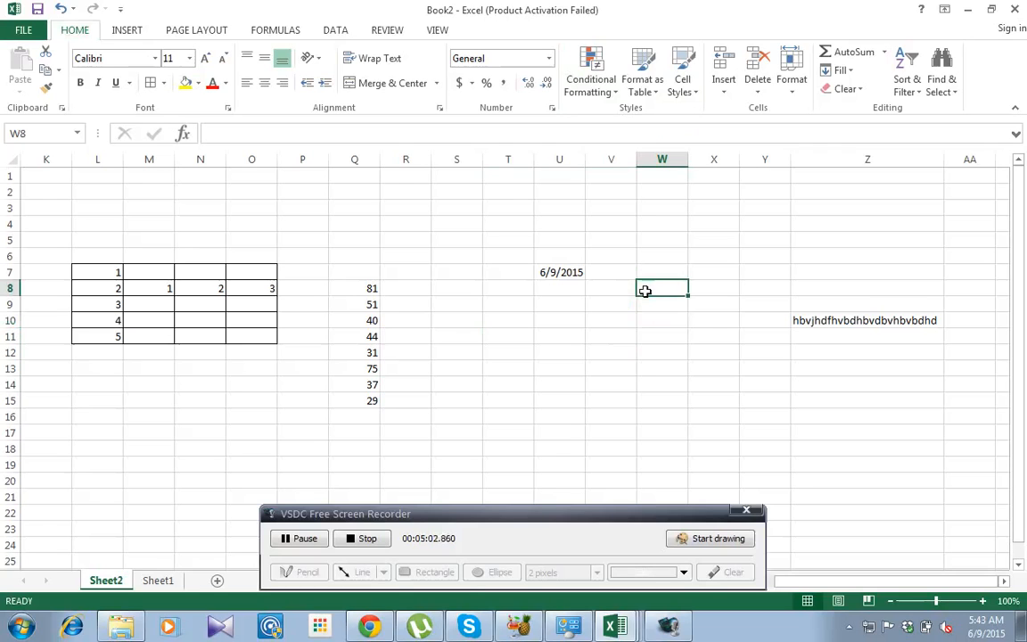
key(alt)
text(nvt)
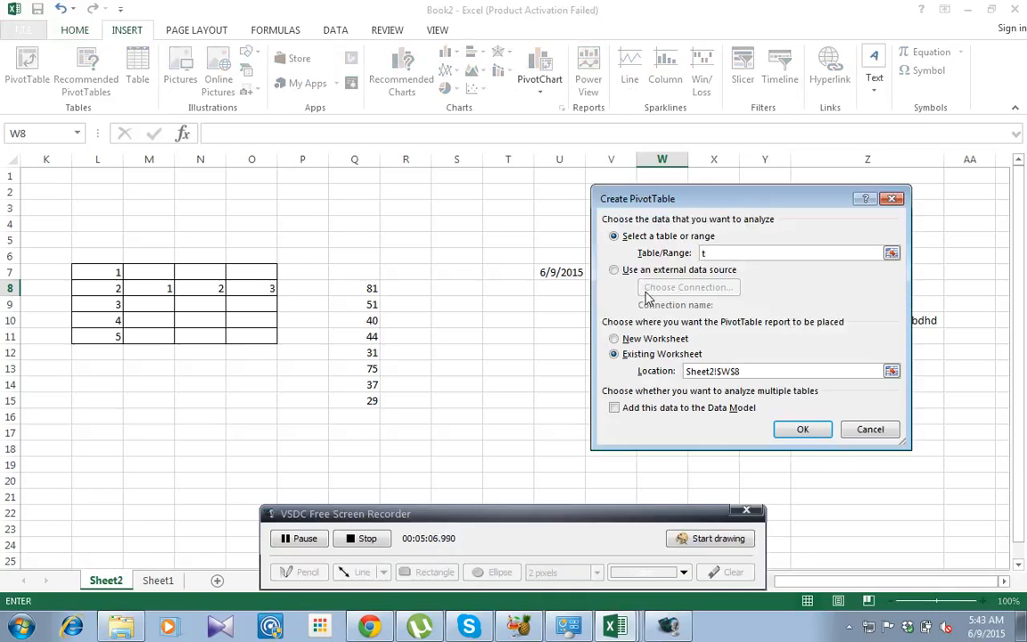
key(BackSpace)
click(890, 199)
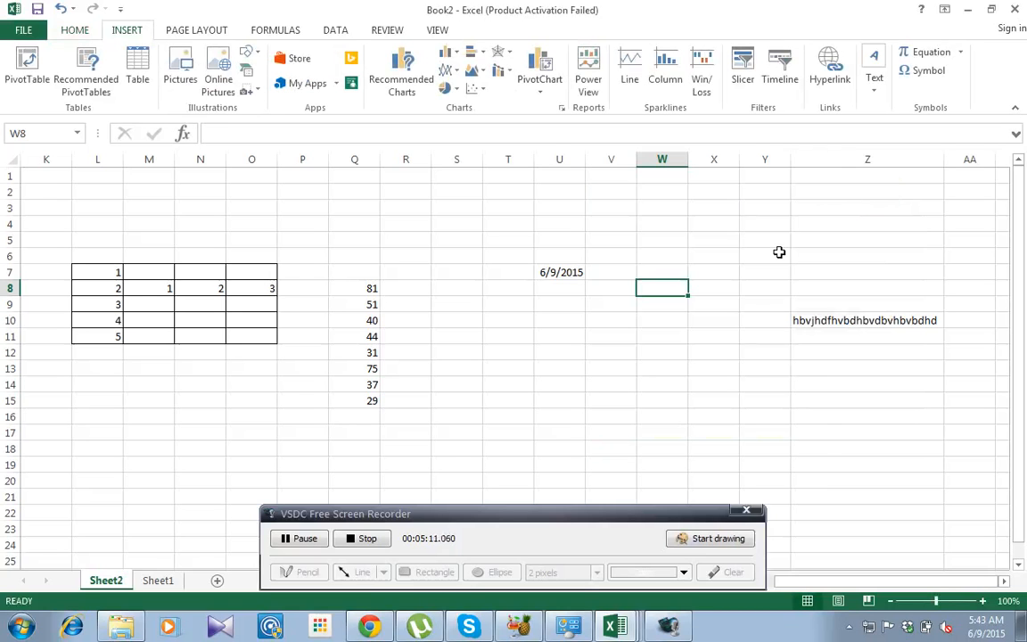
key(alt)
key(n)
key(c)
key(Escape)
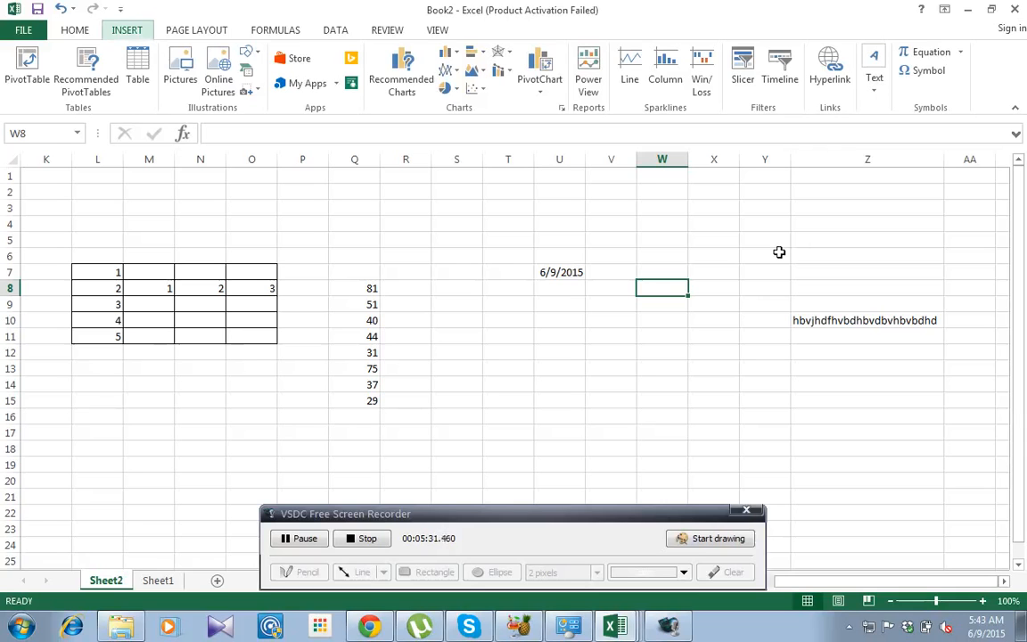
View the Evaluate Formula dialog for cell W8, and close it.
key(alt+t)
key(u)
key(f)
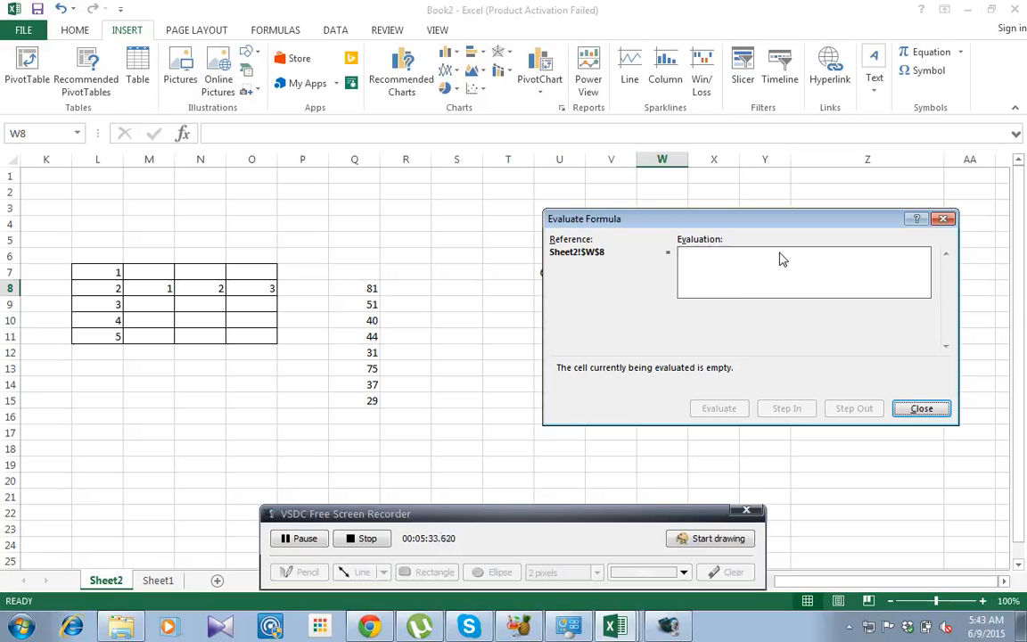
click(921, 410)
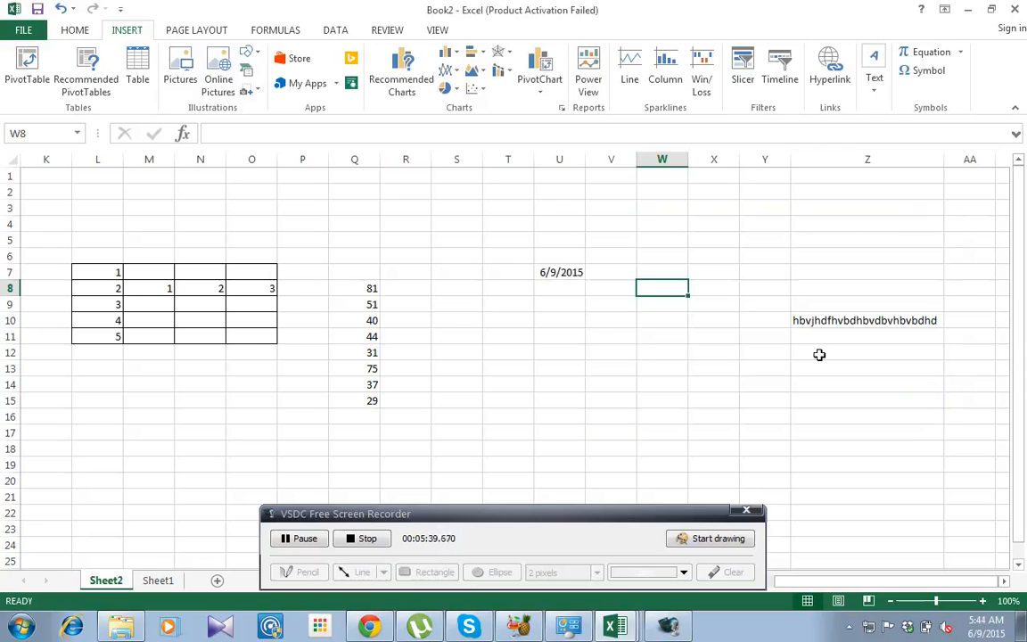
View the Conditional Formatting rule options from cell W8, and close the list.
key(alt)
key(h)
key(l)
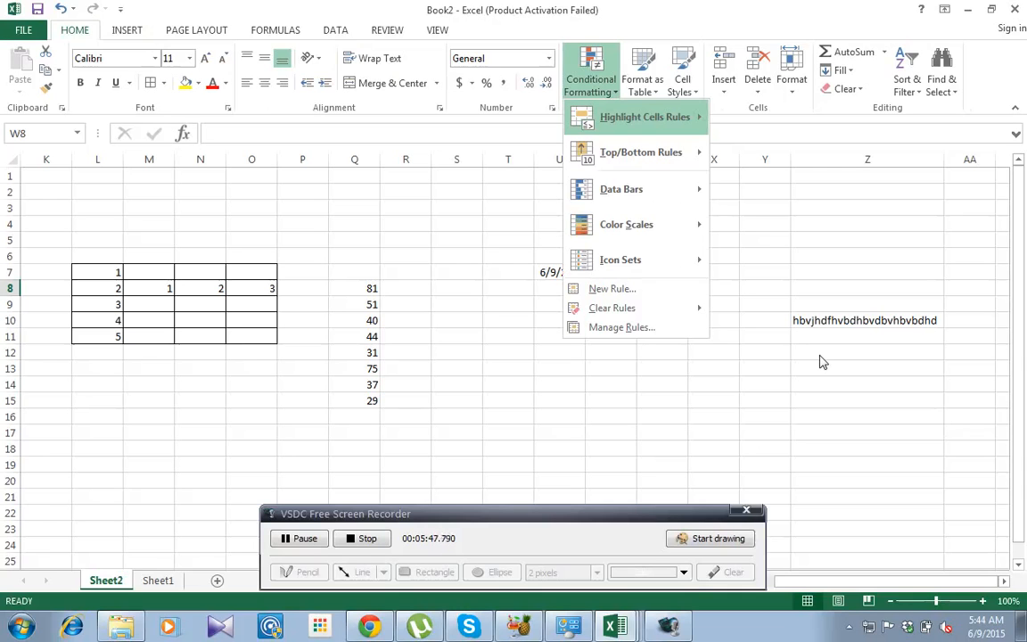
key(Escape)
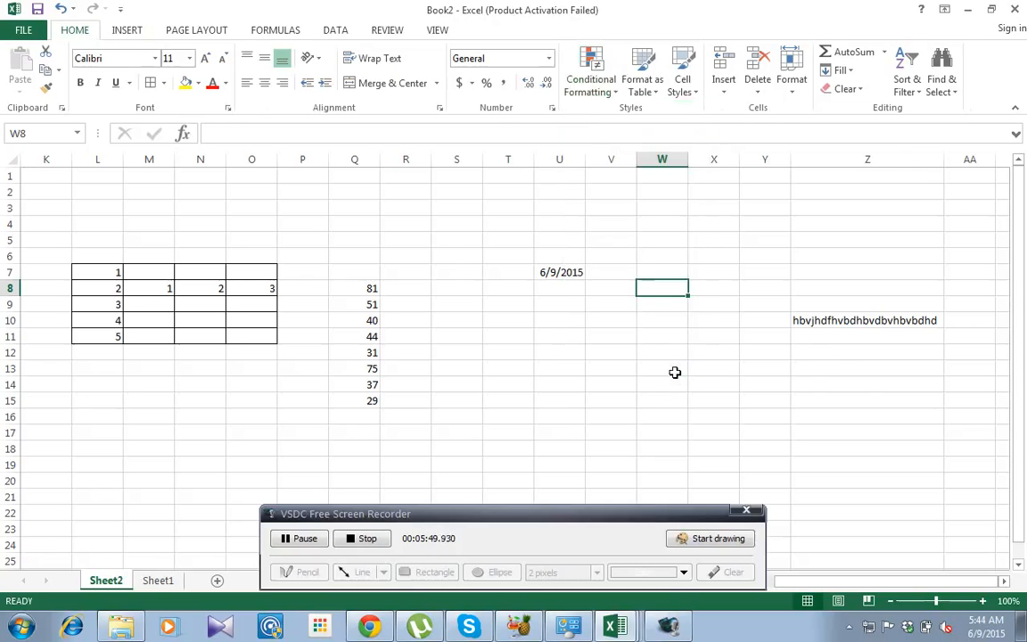
View the Cell Styles gallery from cell W8, and close it without applying a style.
key(alt)
key(h)
key(j)
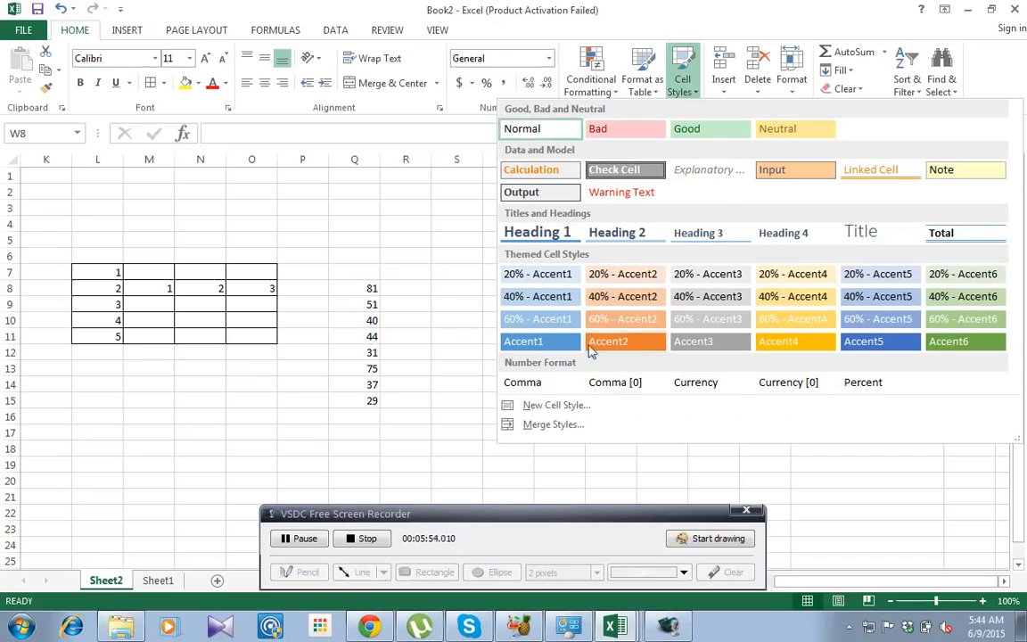
key(Escape)
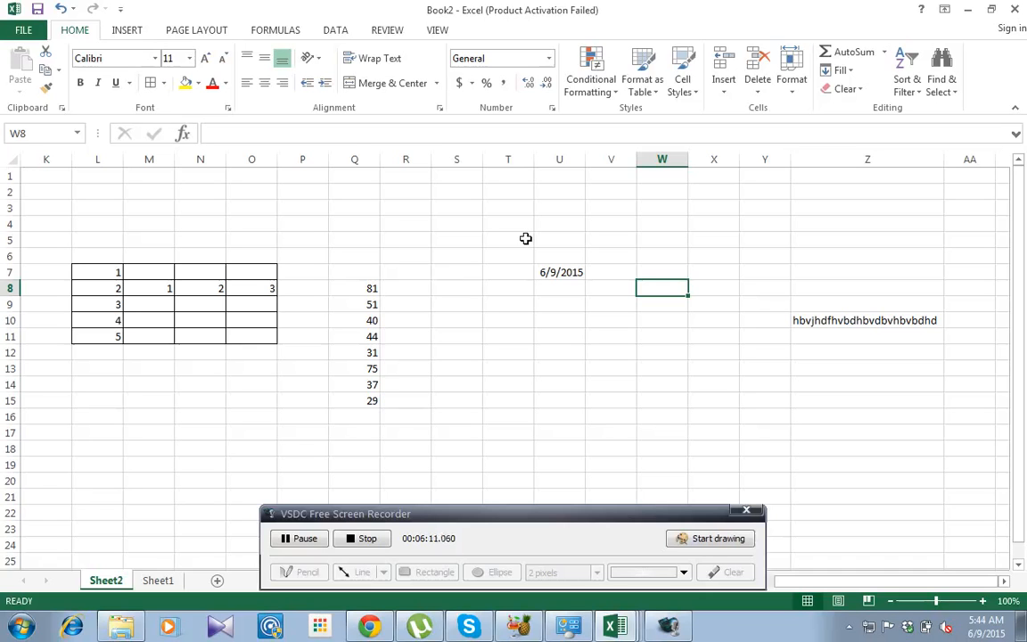
Restore the maximized Book2 workbook window to its smaller size.
key(super+Down)
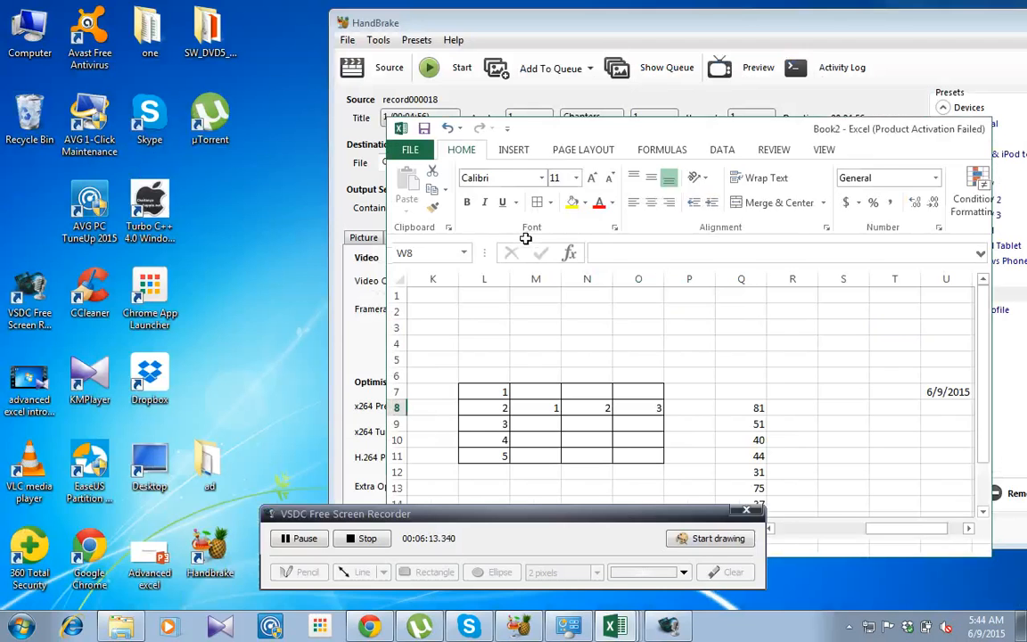